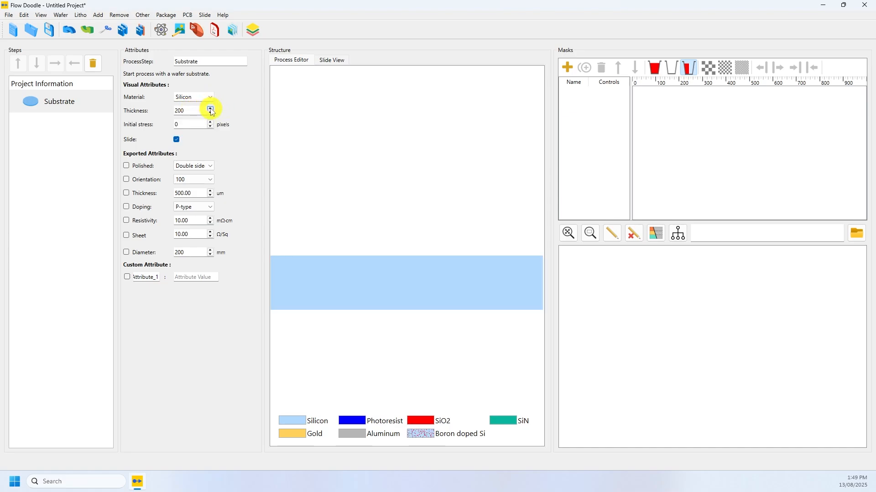
Set the silicon substrate's visual thickness to 250.
{"action": "left_click", "coordinate": [211, 109]}
{"action": "left_click", "coordinate": [210, 109]}
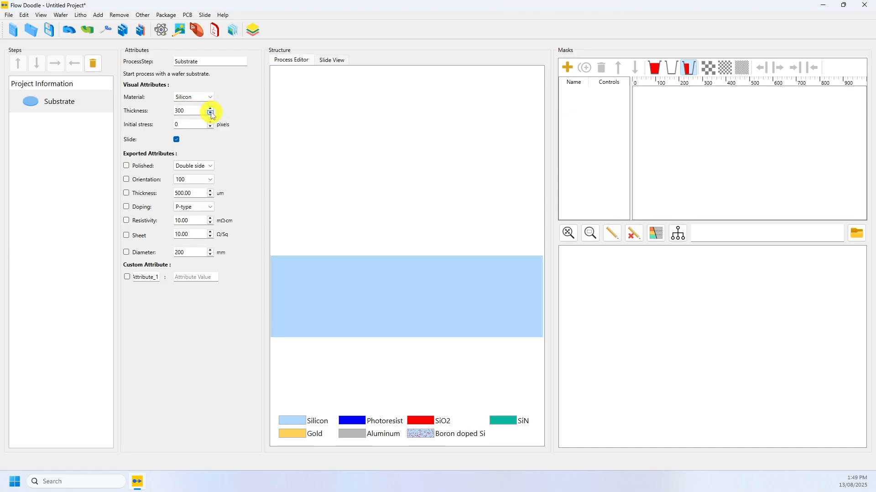
{"action": "left_click", "coordinate": [211, 112]}
{"action": "left_click", "coordinate": [211, 112]}
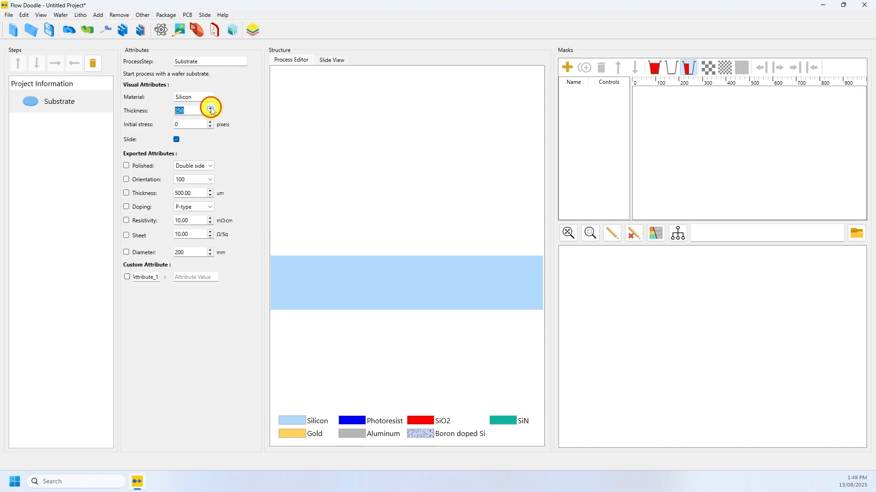
{"action": "left_click", "coordinate": [211, 109]}
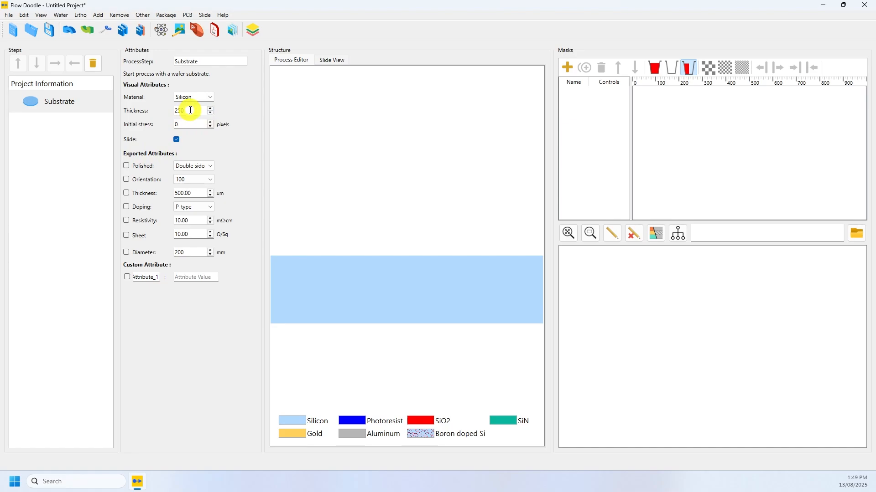
Include the substrate's orientation in the exported attributes and set it to 110.
{"action": "left_click", "coordinate": [127, 179]}
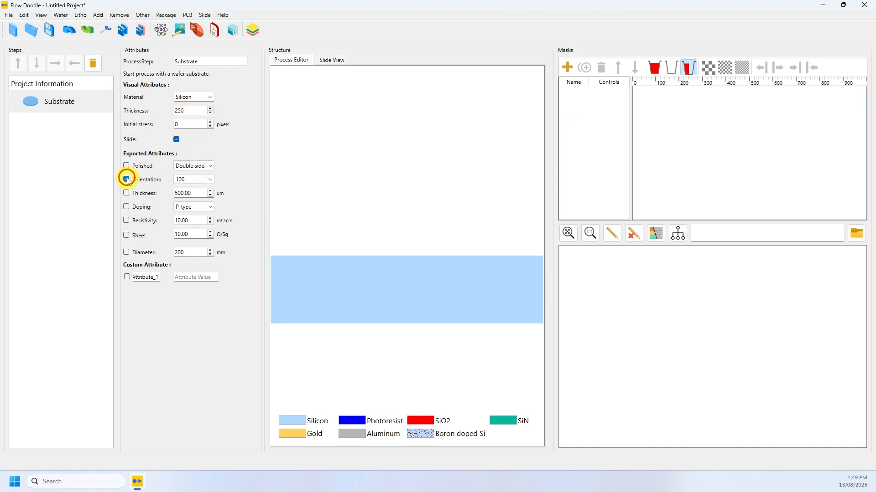
{"action": "left_click", "coordinate": [209, 179]}
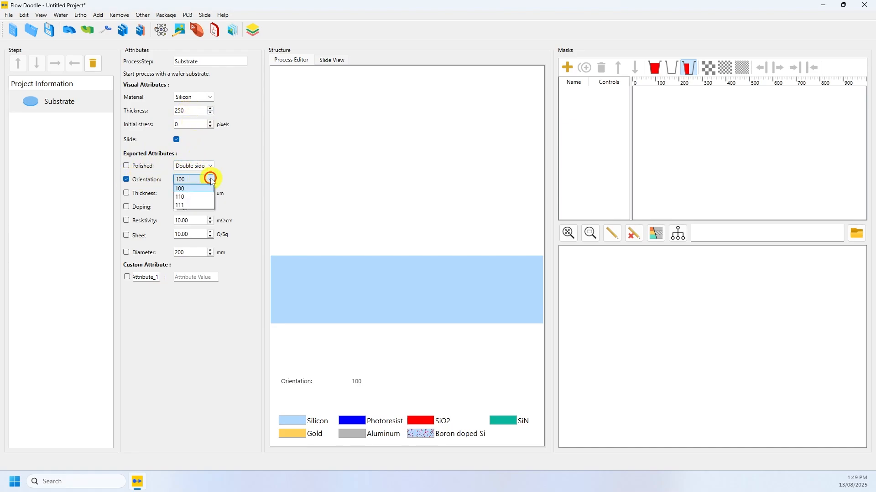
{"action": "left_click", "coordinate": [188, 197]}
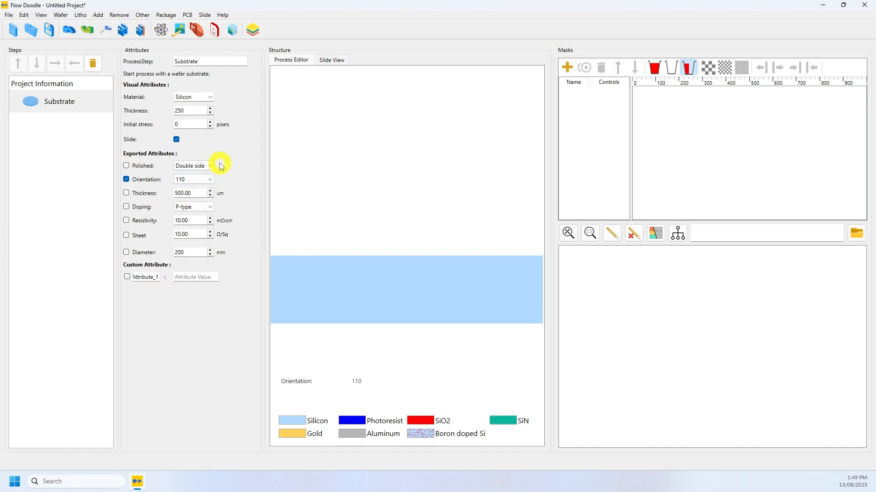
Try initial stress values of 50 and -50 pixels on the substrate, and return the stress to 0.
{"action": "double_click", "coordinate": [195, 125]}
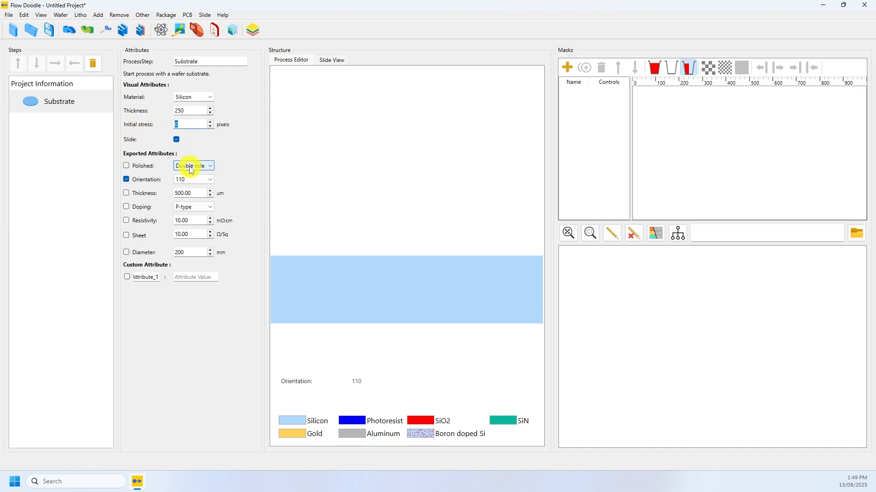
{"action": "type", "text": "50"}
{"action": "key", "text": "Return"}
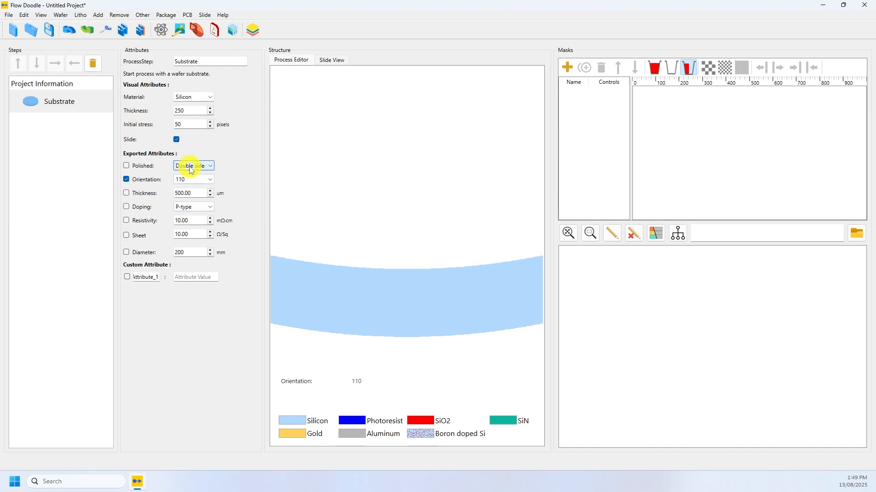
{"action": "left_click_drag", "start_coordinate": [195, 125], "coordinate": [157, 128]}
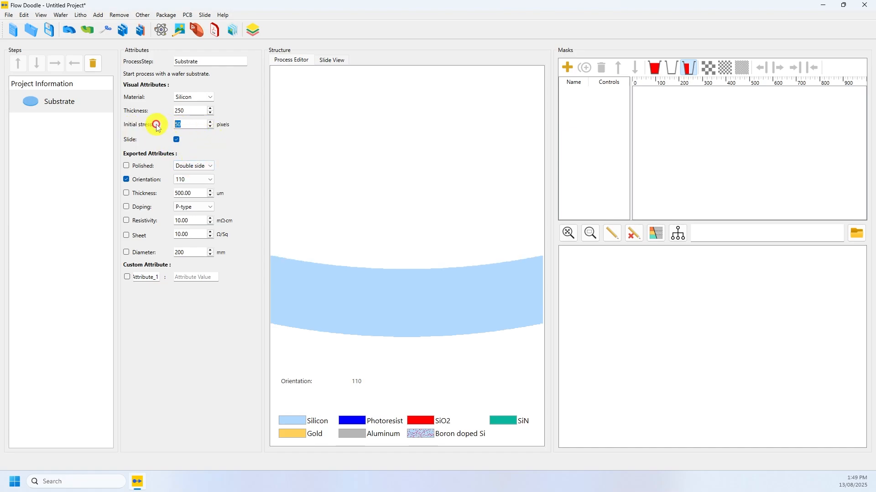
{"action": "type", "text": "-"}
{"action": "key", "text": "Return"}
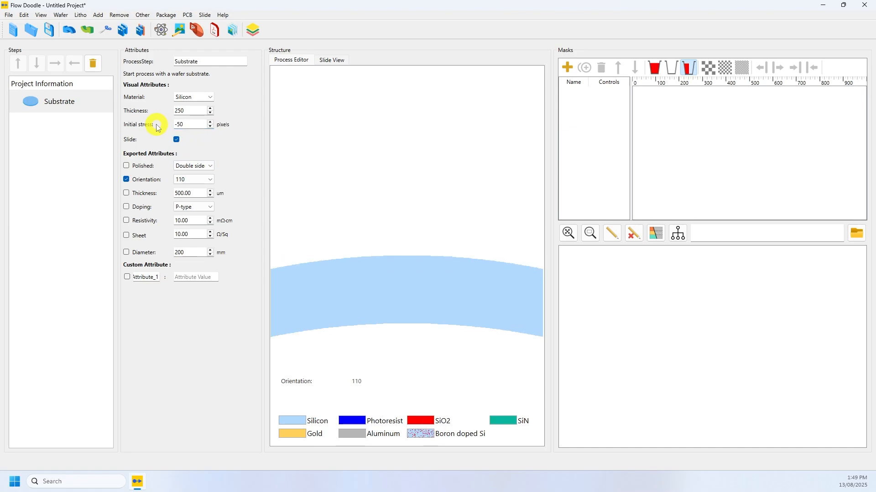
{"action": "left_click", "coordinate": [210, 122]}
{"action": "left_click", "coordinate": [210, 122]}
{"action": "left_click", "coordinate": [209, 122]}
{"action": "left_click", "coordinate": [210, 123]}
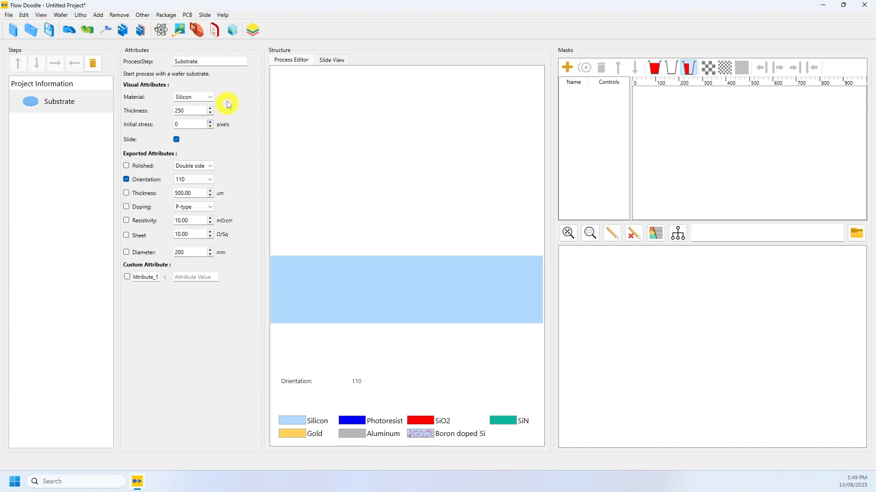
Add a Deposit step after the substrate and choose SiN as its visual material.
{"action": "left_click", "coordinate": [98, 16]}
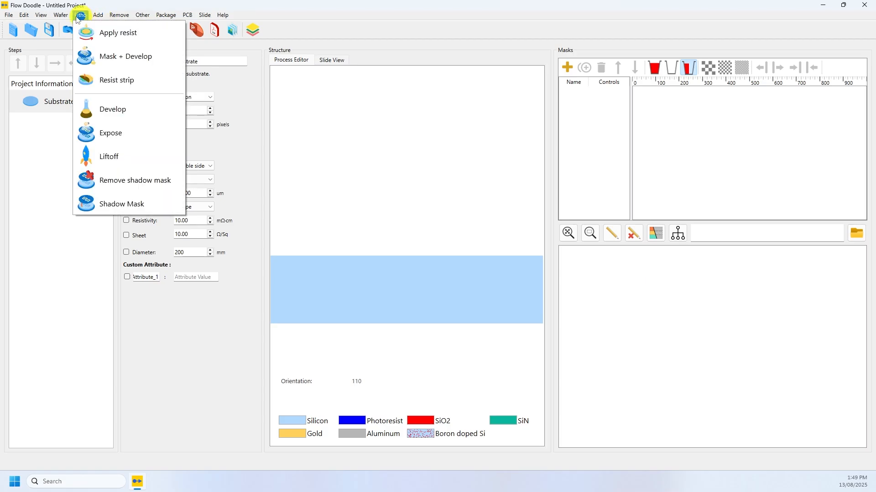
{"action": "mouse_move", "coordinate": [63, 19]}
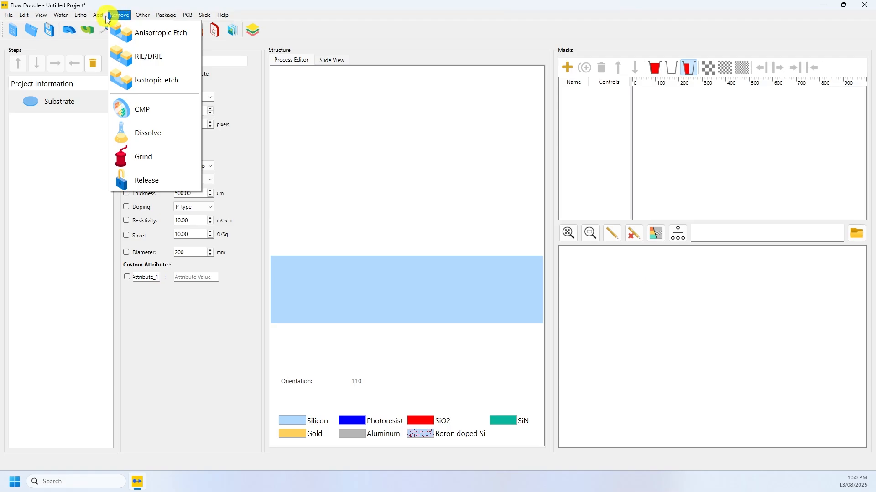
{"action": "left_click", "coordinate": [111, 36]}
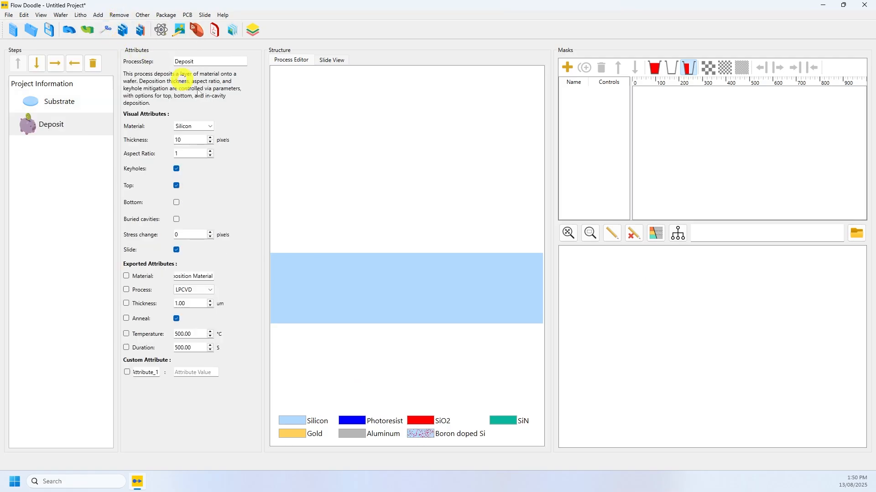
{"action": "left_click", "coordinate": [211, 126]}
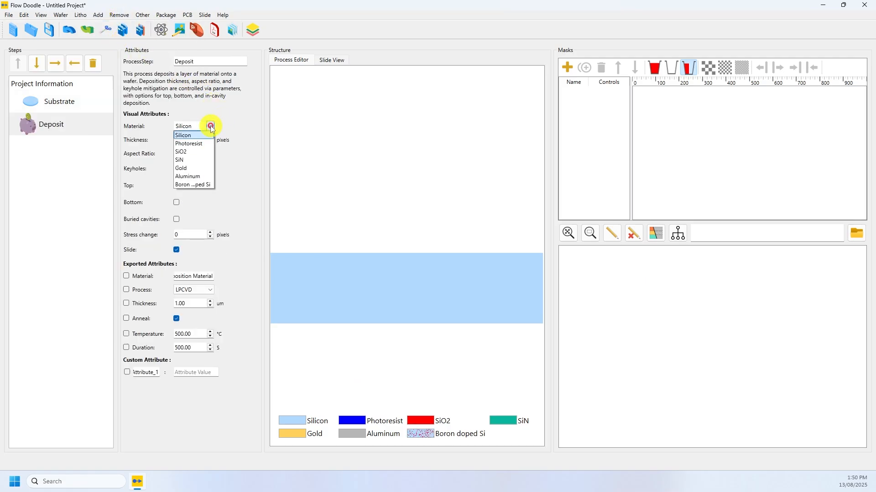
{"action": "left_click", "coordinate": [197, 162]}
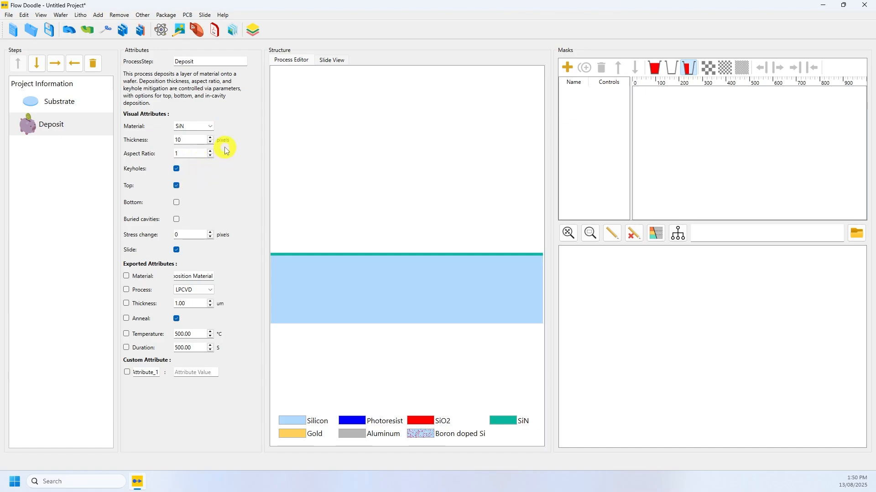
Try a visual thickness of 30 pixels for the SiN deposit, and set it back to 10 pixels.
{"action": "left_click", "coordinate": [210, 137]}
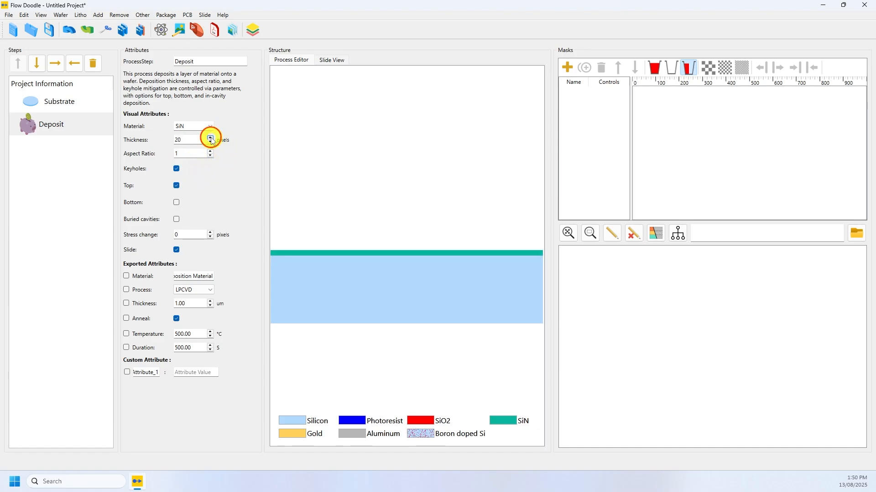
{"action": "left_click", "coordinate": [210, 137]}
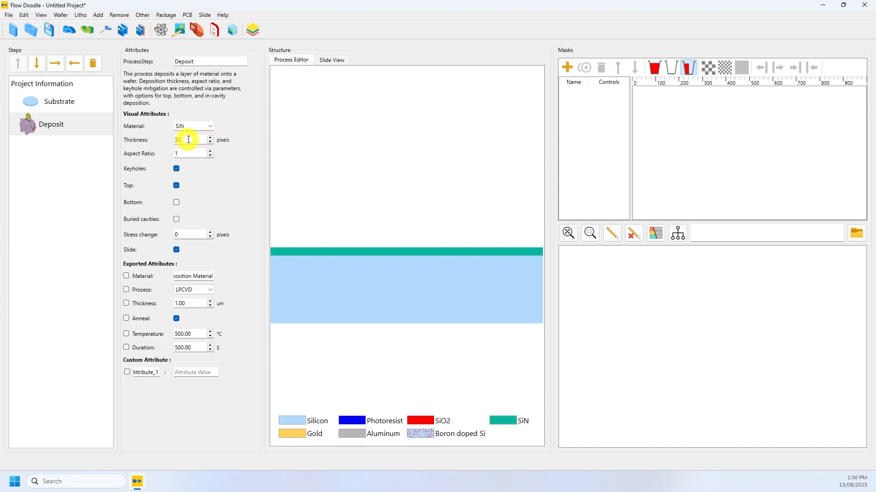
{"action": "double_click", "coordinate": [188, 140]}
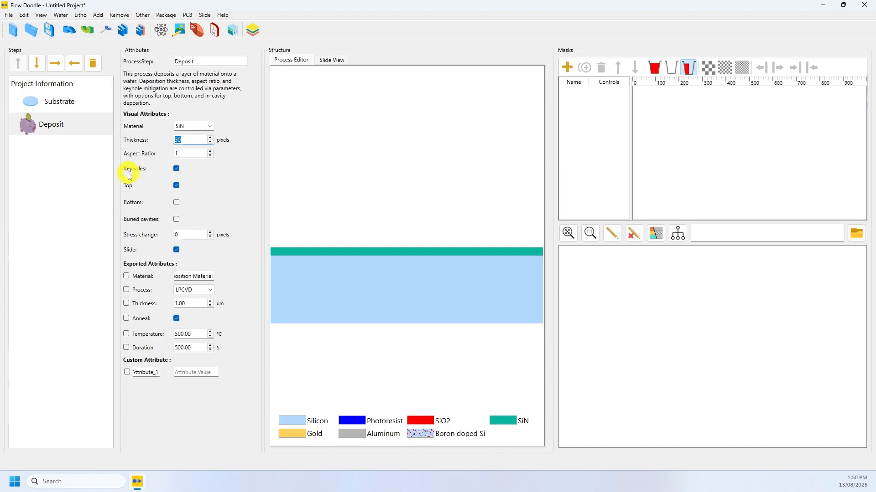
{"action": "mouse_move", "coordinate": [130, 175]}
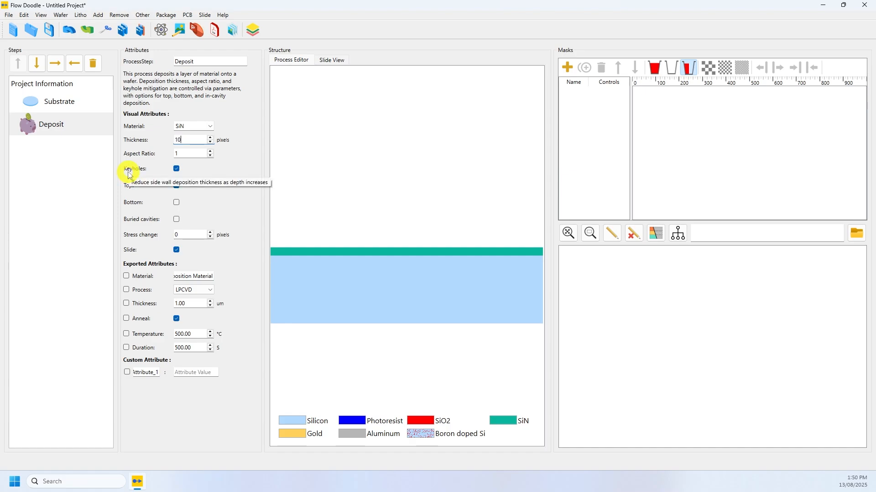
{"action": "key", "text": "Return"}
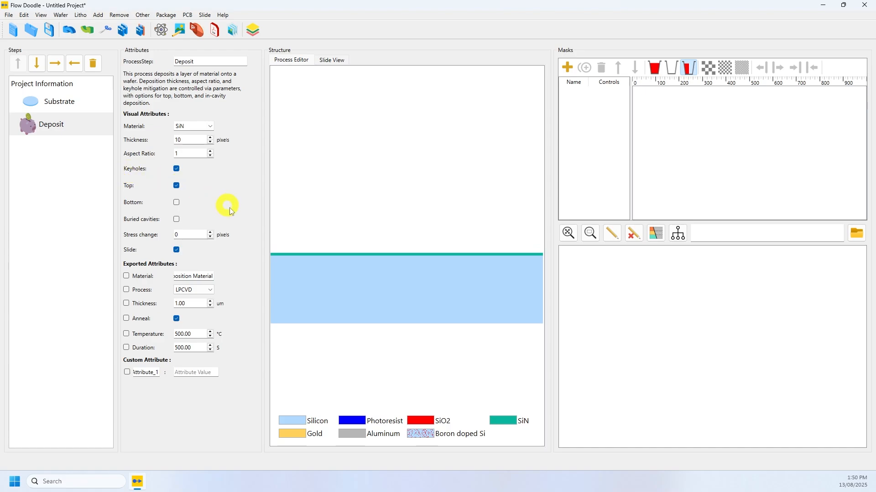
Include the deposit's material in the exported attributes and name it SiRN.
{"action": "left_click", "coordinate": [142, 276]}
{"action": "left_click", "coordinate": [204, 277]}
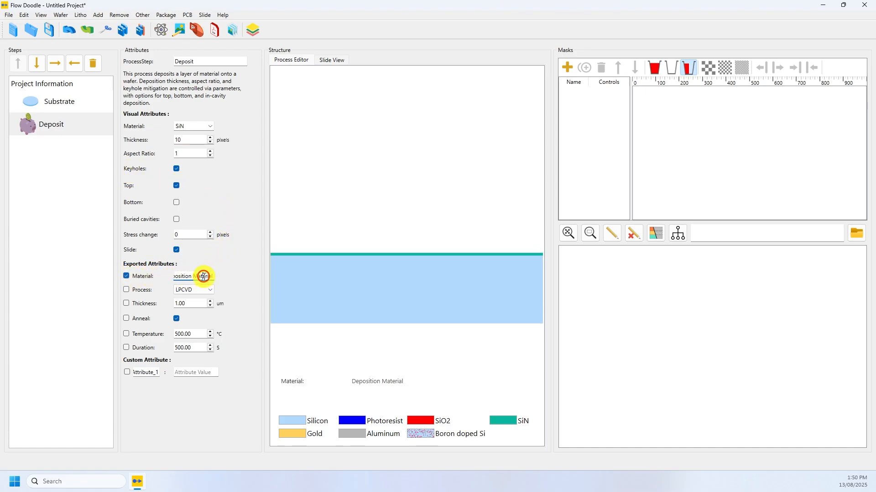
{"action": "triple_click", "coordinate": [203, 277]}
{"action": "type", "text": "SiRN"}
{"action": "left_click", "coordinate": [204, 292]}
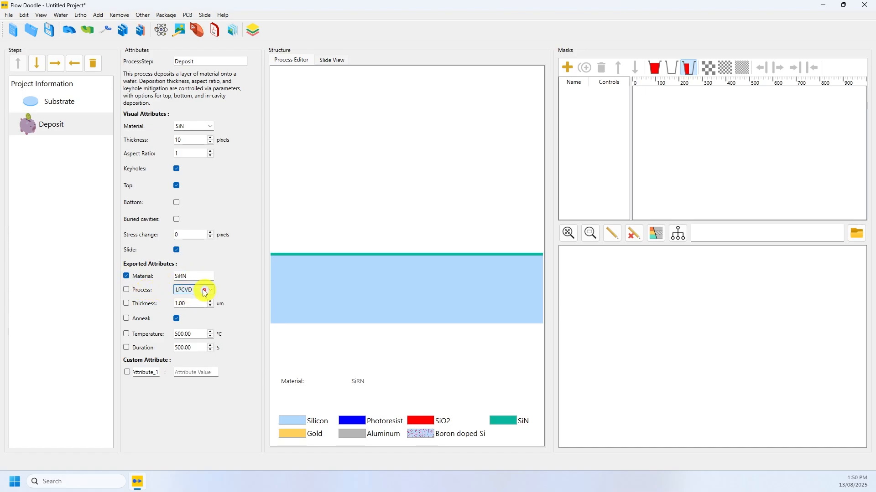
Include the deposit's process and thickness in the exported attributes, set to PECVD and 0.2 um.
{"action": "left_click", "coordinate": [127, 289]}
{"action": "left_click", "coordinate": [202, 290]}
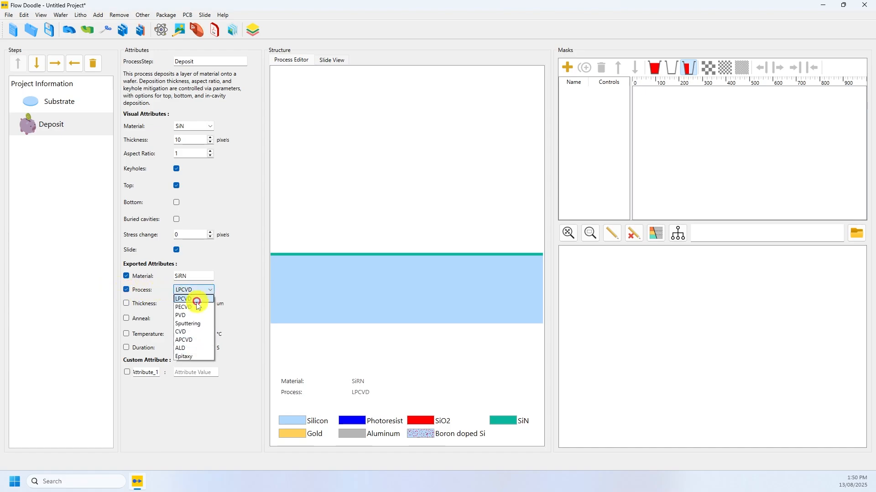
{"action": "left_click", "coordinate": [197, 307]}
{"action": "left_click", "coordinate": [126, 304]}
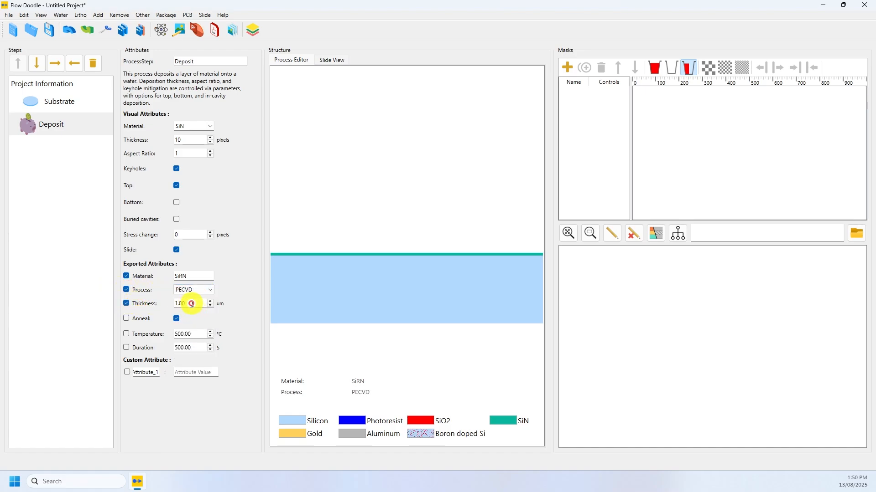
{"action": "left_click_drag", "start_coordinate": [191, 304], "coordinate": [160, 305]}
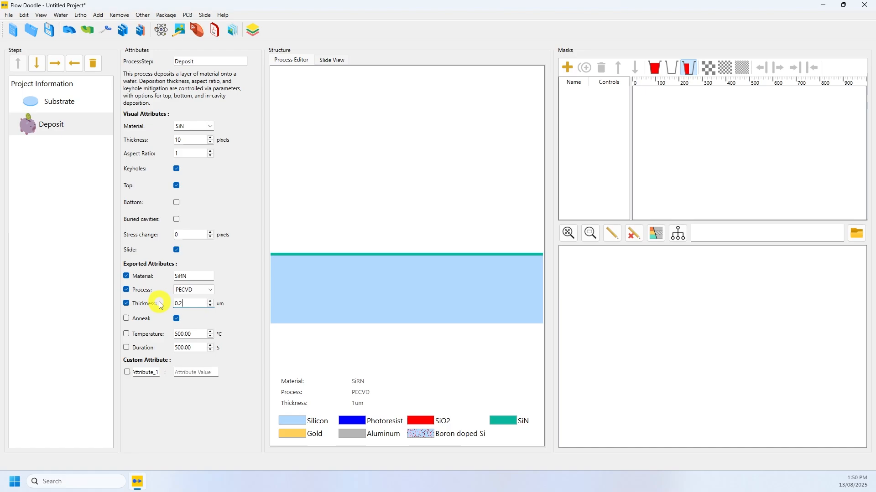
{"action": "key", "text": "Return"}
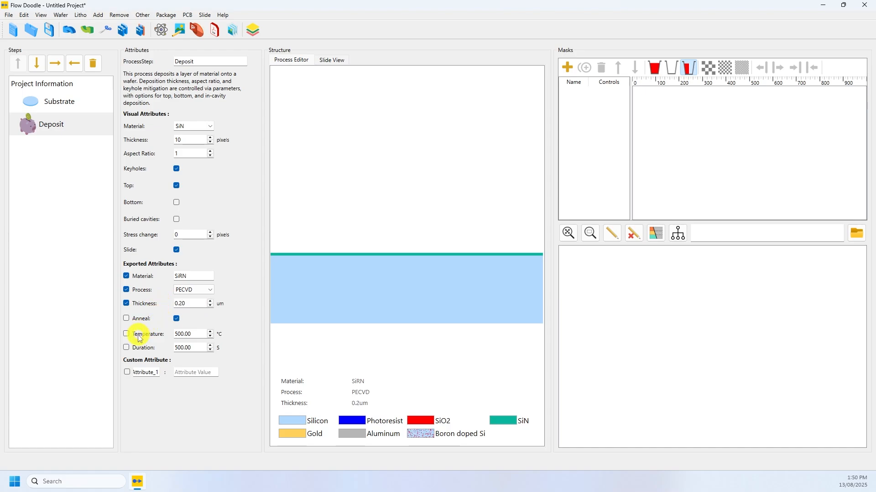
Enable a custom attribute for the deposit named Refractive index with the value 2.2.
{"action": "left_click", "coordinate": [126, 372]}
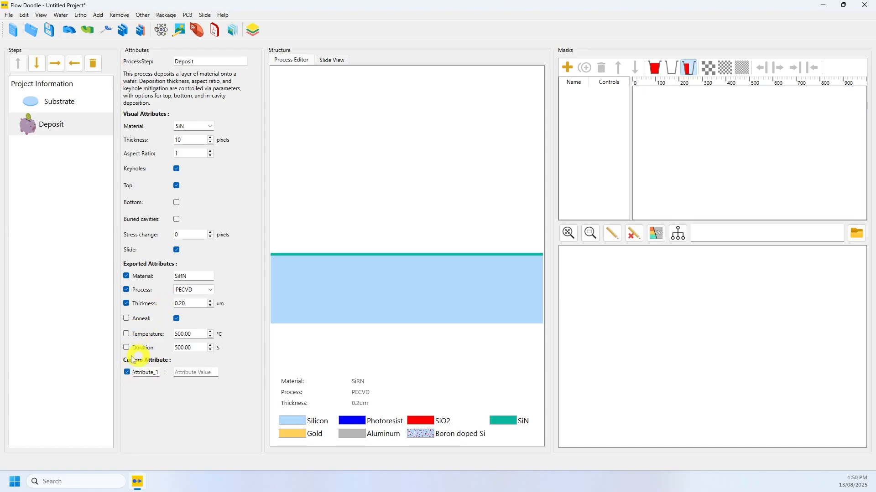
{"action": "double_click", "coordinate": [145, 373]}
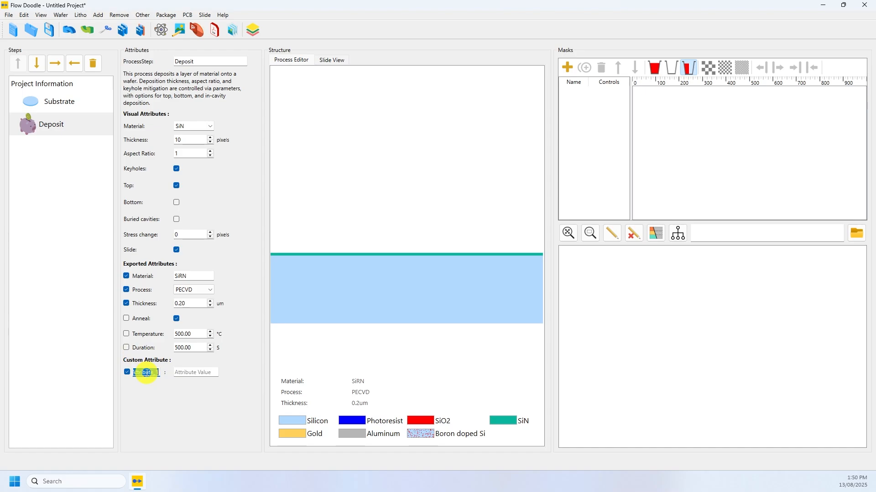
{"action": "type", "text": "Ref"}
{"action": "left_click", "coordinate": [198, 373]}
{"action": "type", "text": "2.2"}
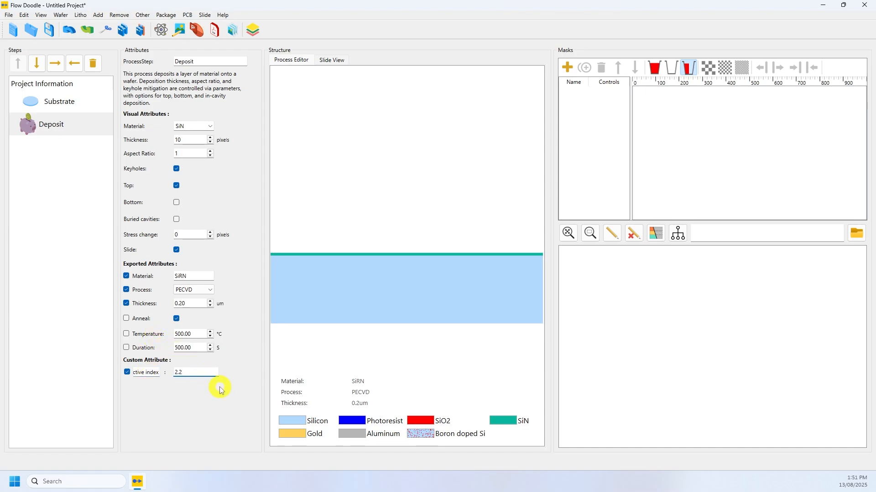
{"action": "key", "text": "Return"}
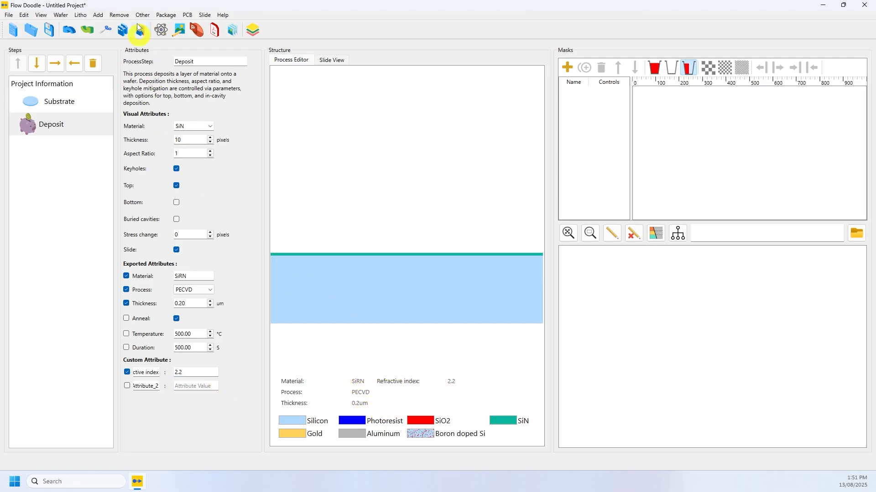
Add an Apply resist step to the process flow after the deposit.
{"action": "left_click", "coordinate": [82, 15]}
{"action": "left_click", "coordinate": [87, 31]}
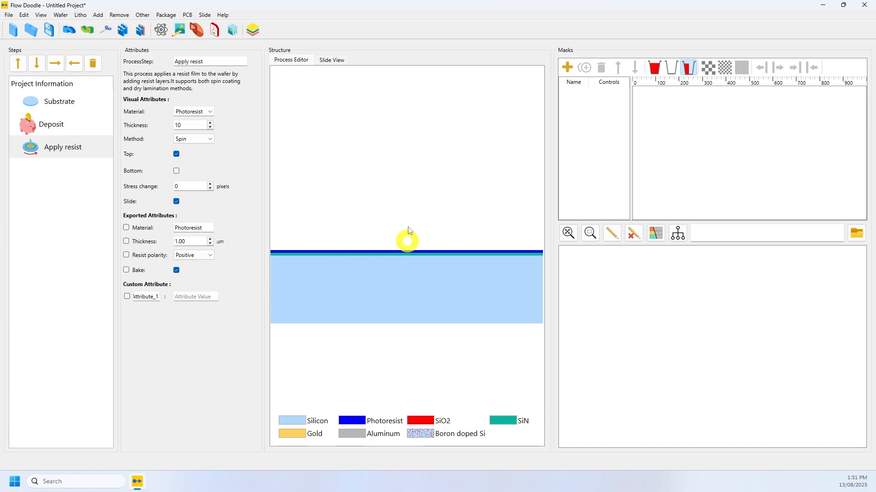
Add a new mask and rename it "SiN openning".
{"action": "left_click", "coordinate": [568, 68]}
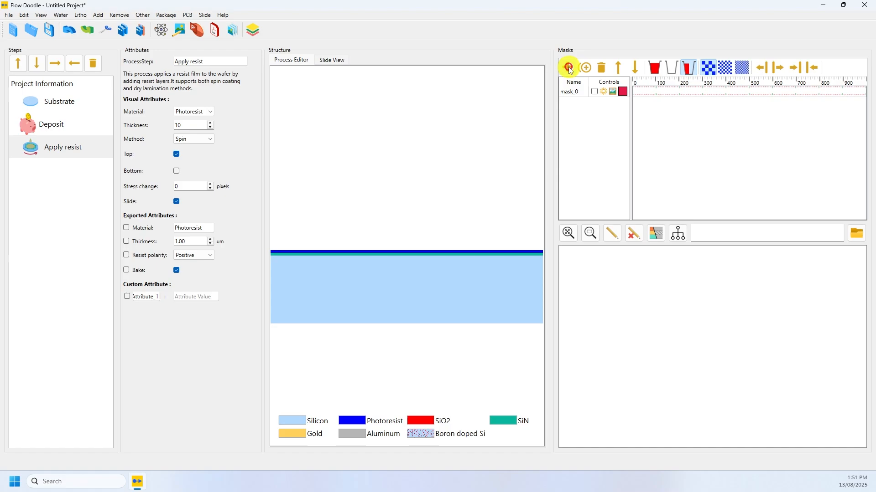
{"action": "left_click", "coordinate": [582, 92]}
{"action": "double_click", "coordinate": [581, 92]}
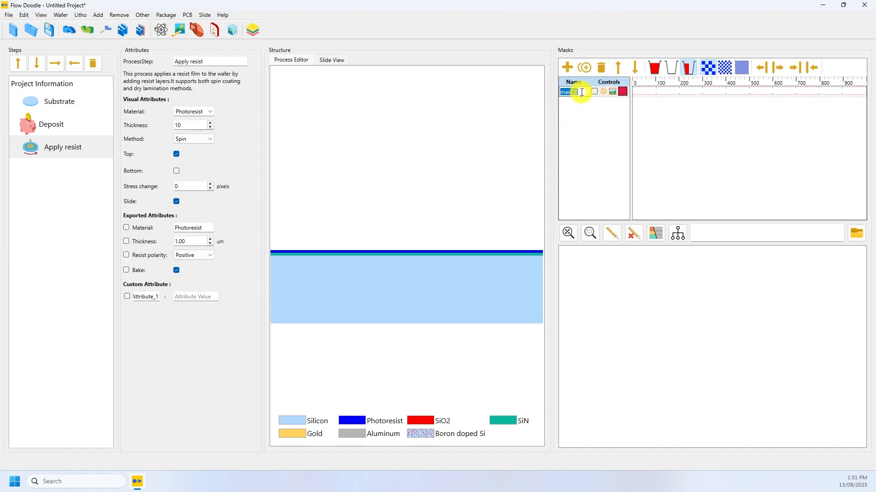
{"action": "type", "text": "SiN opening"}
{"action": "key", "text": "Return"}
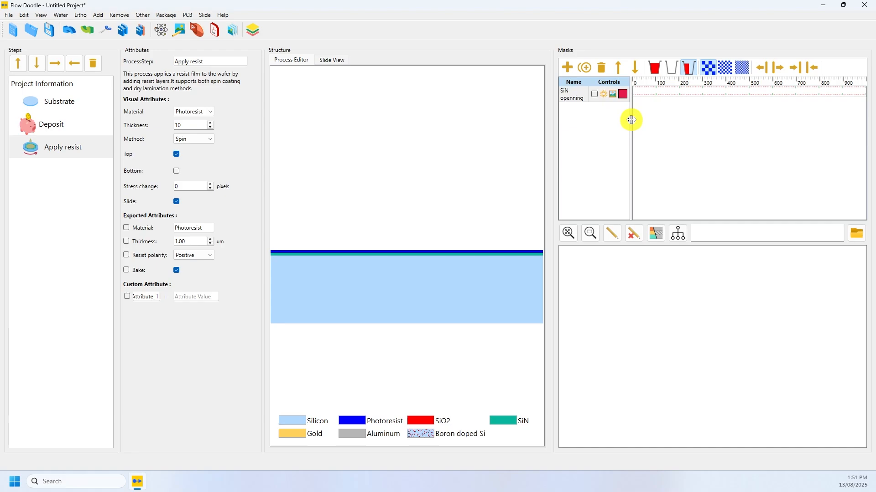
Draw a filled region on the SiN openning mask from about 300 to 700 on the ruler.
{"action": "left_click_drag", "start_coordinate": [631, 119], "coordinate": [651, 118]}
{"action": "left_click", "coordinate": [657, 69]}
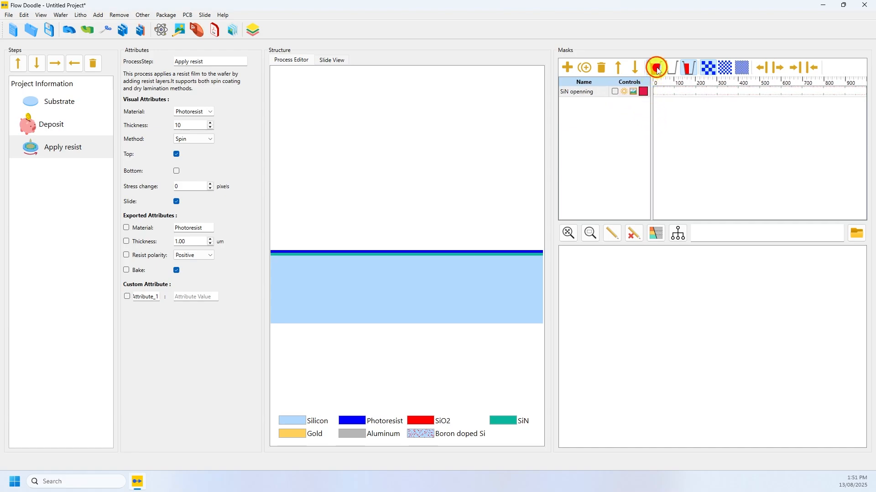
{"action": "left_click", "coordinate": [694, 71]}
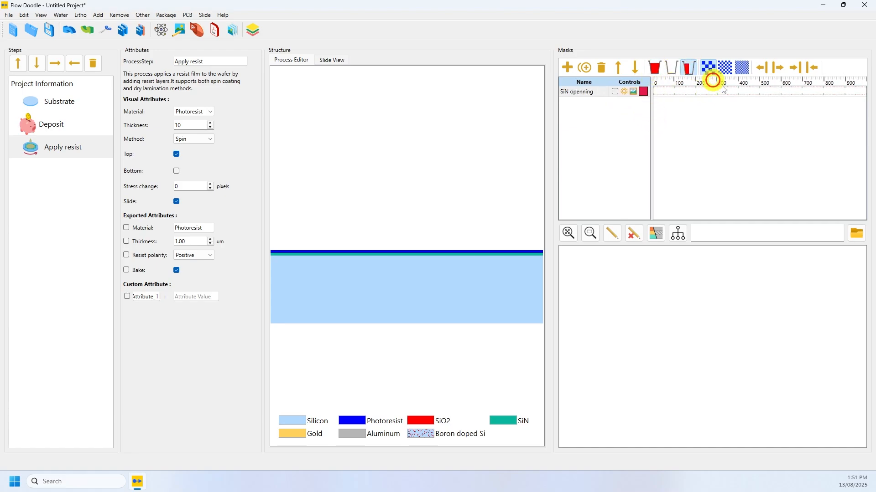
{"action": "left_click_drag", "start_coordinate": [719, 92], "coordinate": [801, 92]}
Add a Mask + Develop step to the process flow and assign it the SiN openning mask.
{"action": "left_click", "coordinate": [80, 17]}
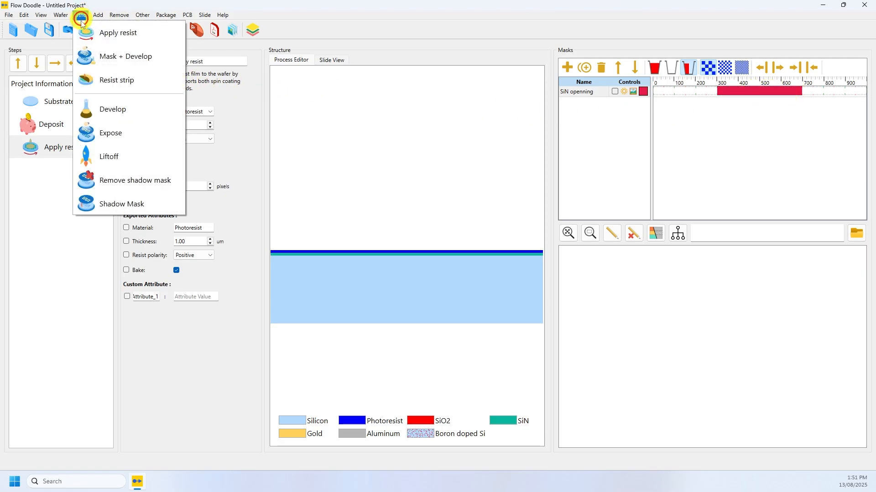
{"action": "left_click", "coordinate": [87, 56]}
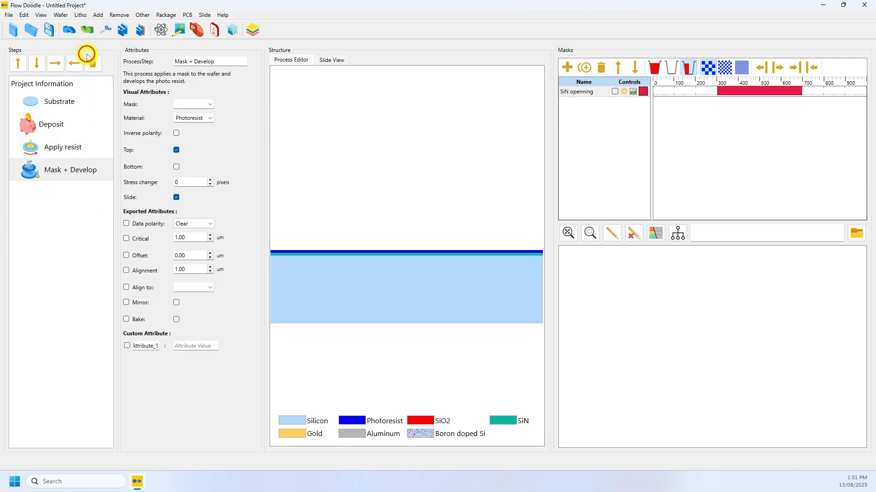
{"action": "left_click", "coordinate": [209, 104]}
{"action": "left_click", "coordinate": [195, 114]}
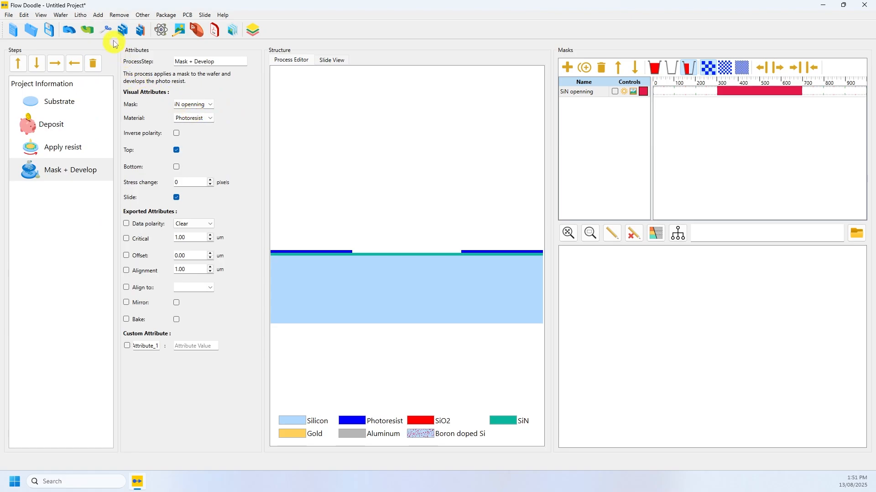
Add an RIE/DRIE step that uses the SiN preset and an etch depth of 20 pixels.
{"action": "left_click", "coordinate": [119, 15]}
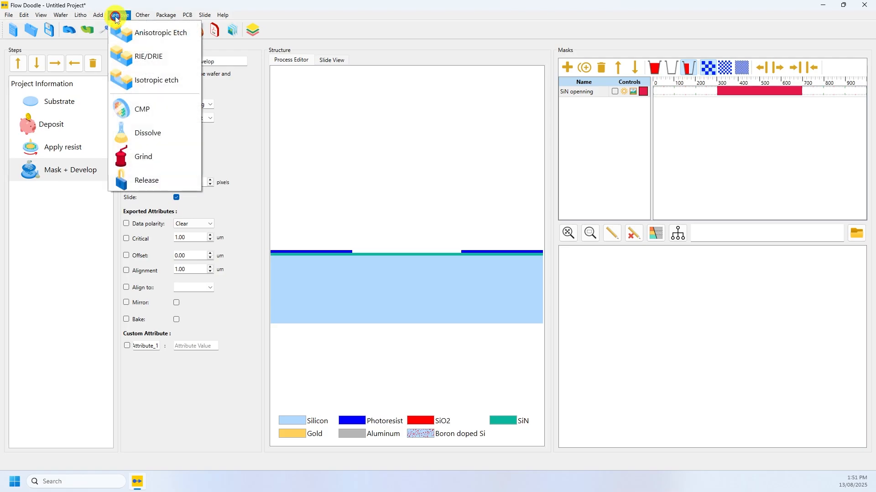
{"action": "left_click", "coordinate": [124, 61]}
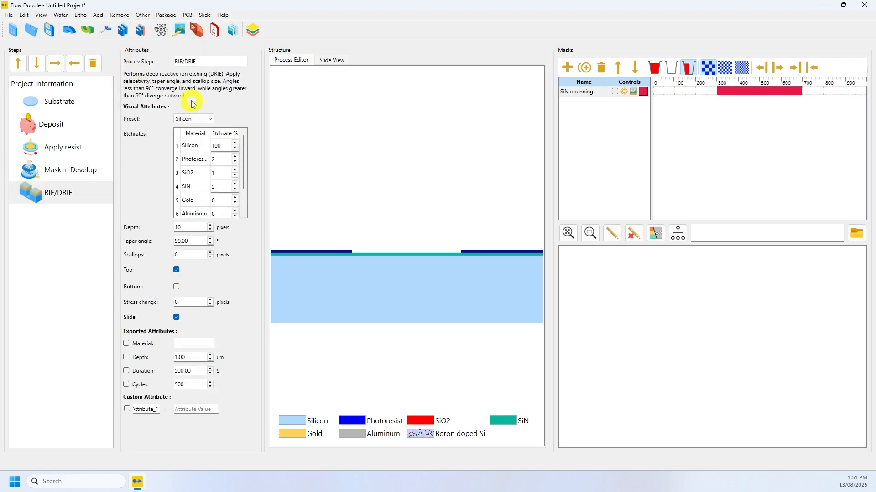
{"action": "left_click", "coordinate": [208, 119]}
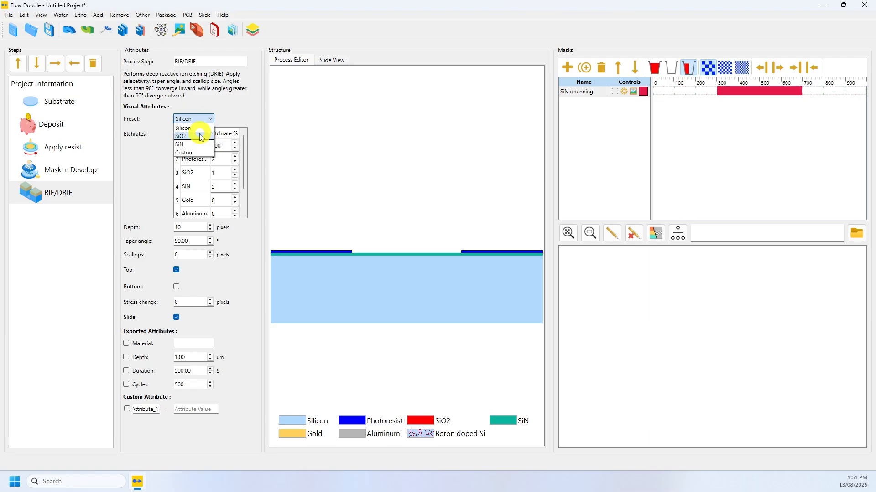
{"action": "left_click", "coordinate": [194, 144]}
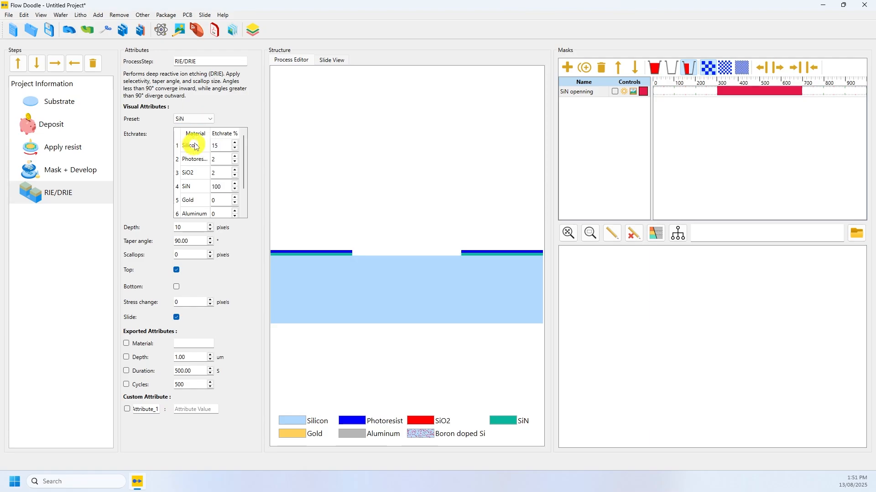
{"action": "left_click_drag", "start_coordinate": [181, 228], "coordinate": [167, 228]}
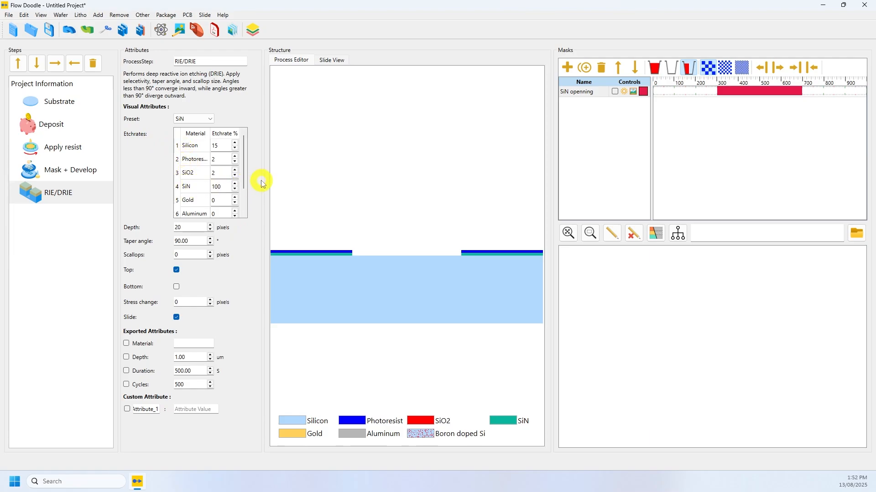
Try a photoresist etch rate of 52% in the RIE/DRIE step.
{"action": "left_click", "coordinate": [235, 157]}
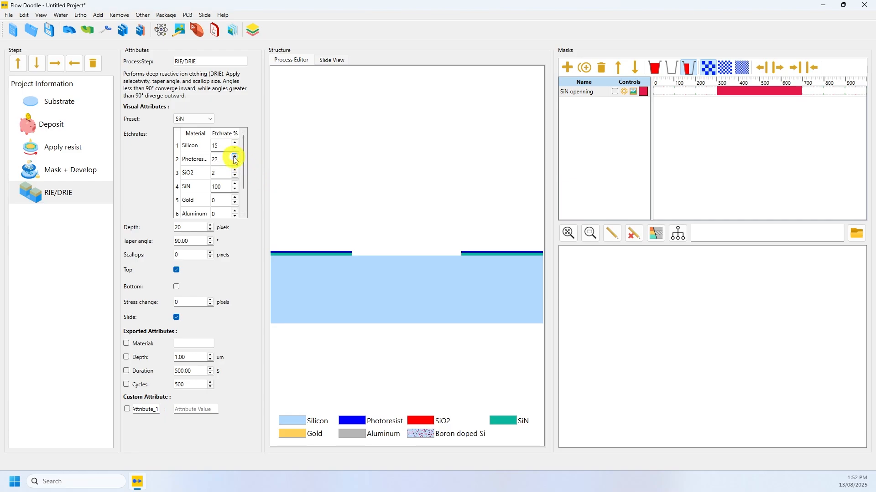
{"action": "left_click", "coordinate": [235, 158]}
{"action": "left_click", "coordinate": [235, 158]}
{"action": "left_click", "coordinate": [234, 157]}
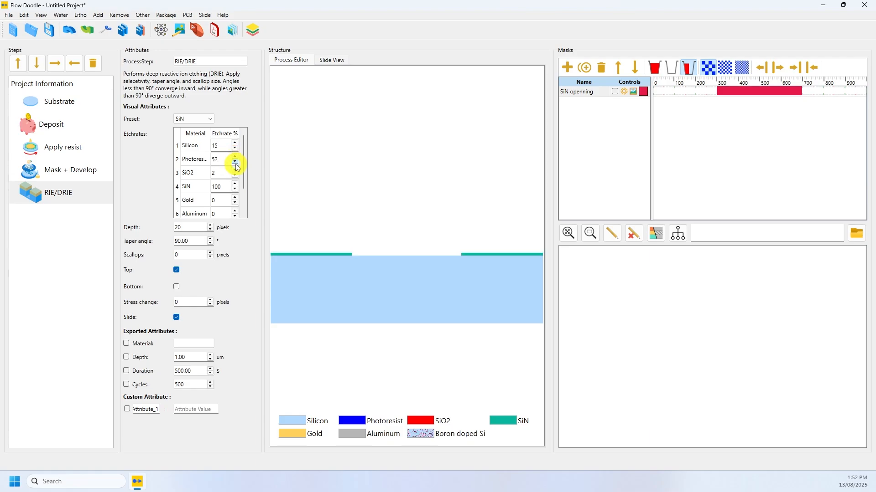
Set the photoresist etch rate of the RIE/DRIE step to 12%.
{"action": "left_click", "coordinate": [234, 163]}
{"action": "left_click", "coordinate": [235, 162]}
{"action": "left_click", "coordinate": [235, 163]}
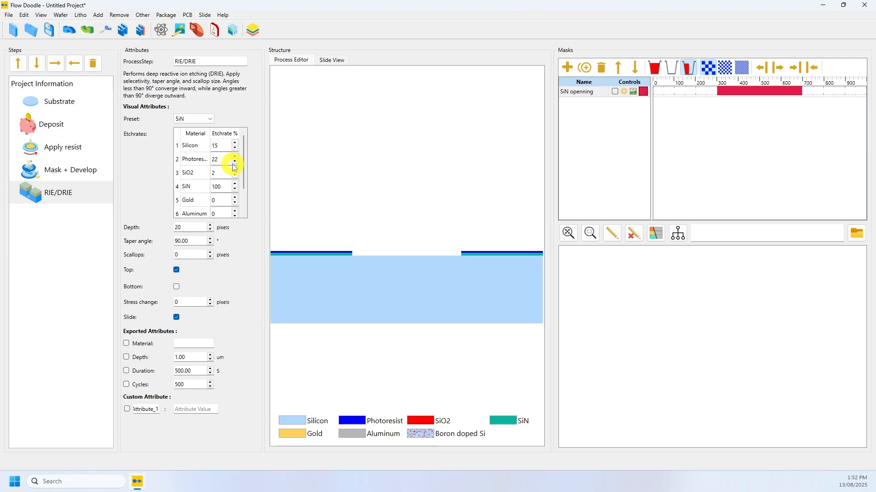
{"action": "left_click", "coordinate": [234, 162]}
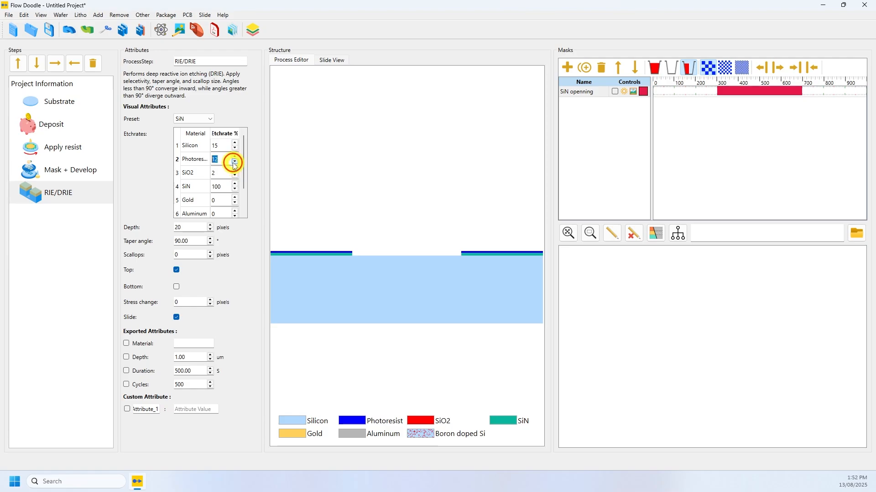
Add an Ion implantation step after the etch and choose Boron doped Si as its dopant.
{"action": "left_click", "coordinate": [98, 15]}
{"action": "left_click", "coordinate": [110, 53]}
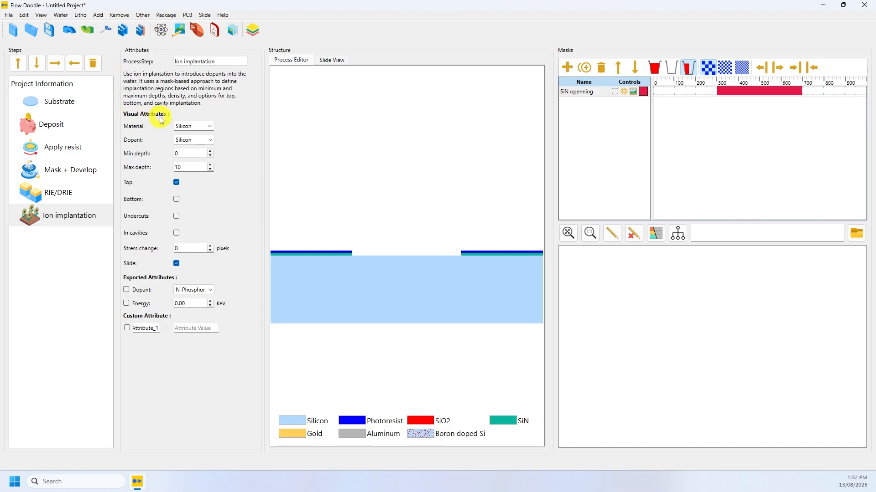
{"action": "left_click", "coordinate": [211, 139]}
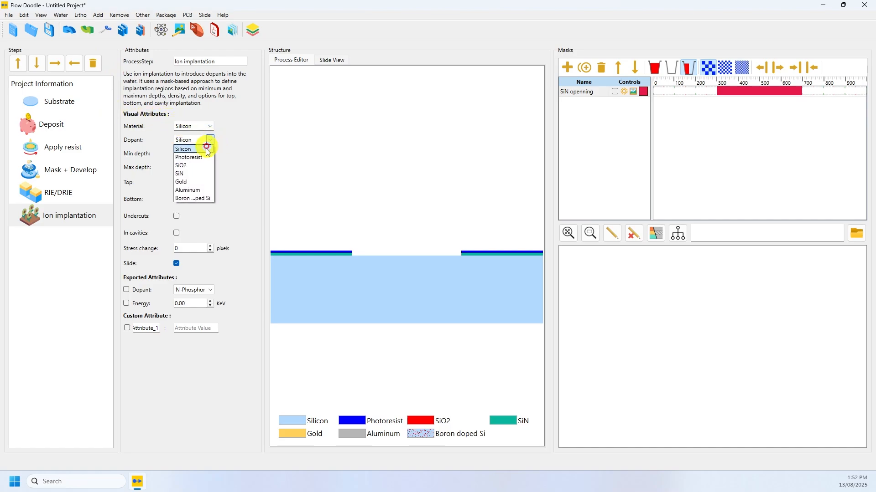
{"action": "left_click", "coordinate": [187, 196]}
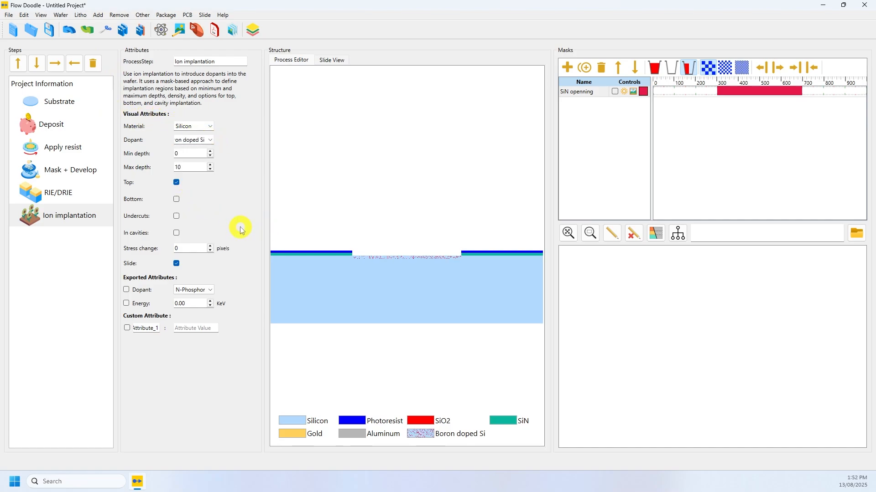
Set the implantation's minimum depth to 20 and its maximum depth to 50.
{"action": "left_click", "coordinate": [201, 158]}
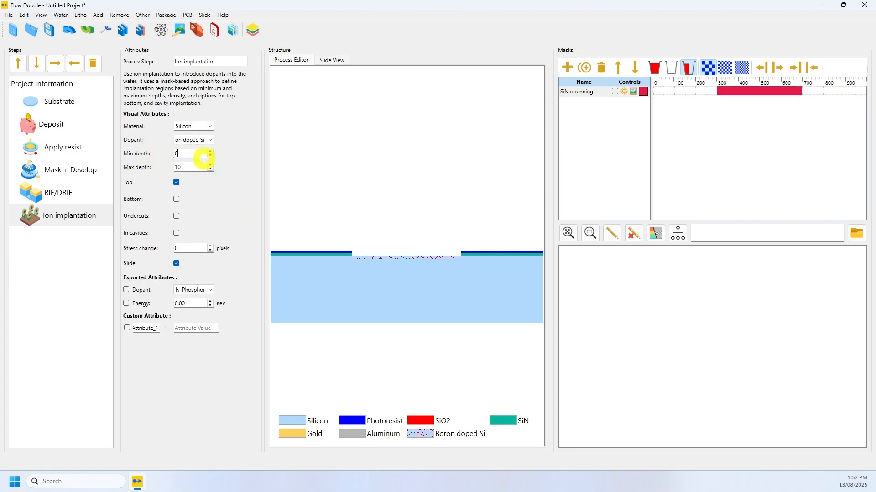
{"action": "left_click_drag", "start_coordinate": [204, 158], "coordinate": [163, 170]}
{"action": "type", "text": "20"}
{"action": "left_click", "coordinate": [224, 222]}
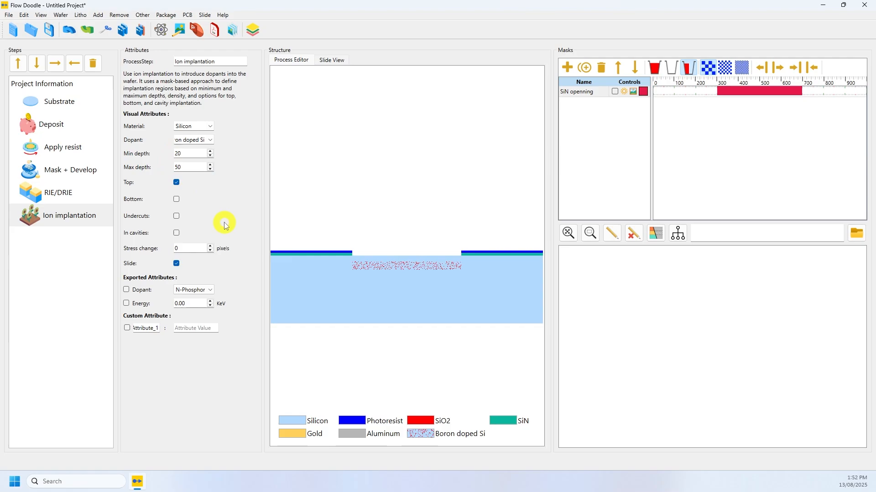
Try the ion implantation on the wafer's bottom side with its top side off and on, and return it to top only.
{"action": "left_click", "coordinate": [176, 200]}
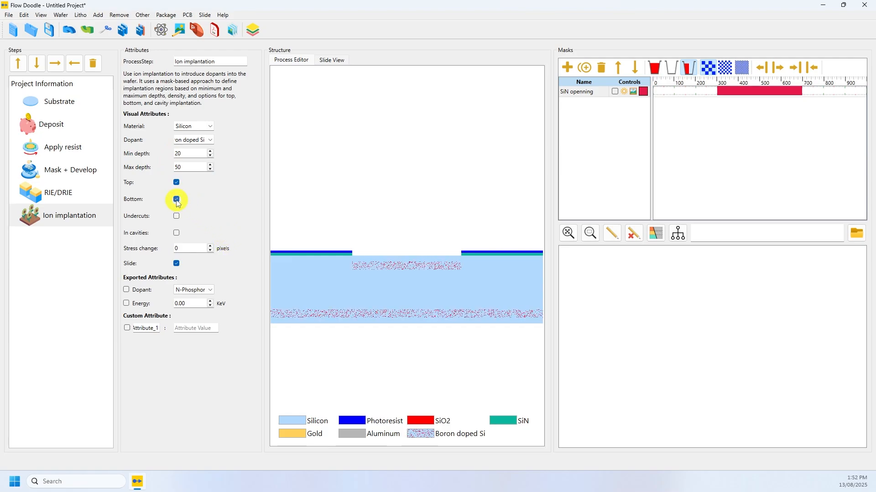
{"action": "left_click", "coordinate": [177, 182]}
{"action": "left_click", "coordinate": [176, 183]}
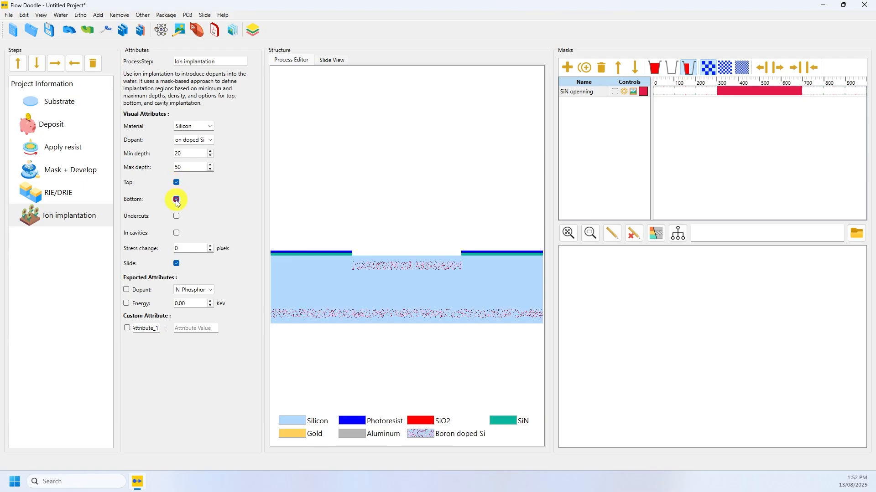
{"action": "left_click", "coordinate": [176, 199]}
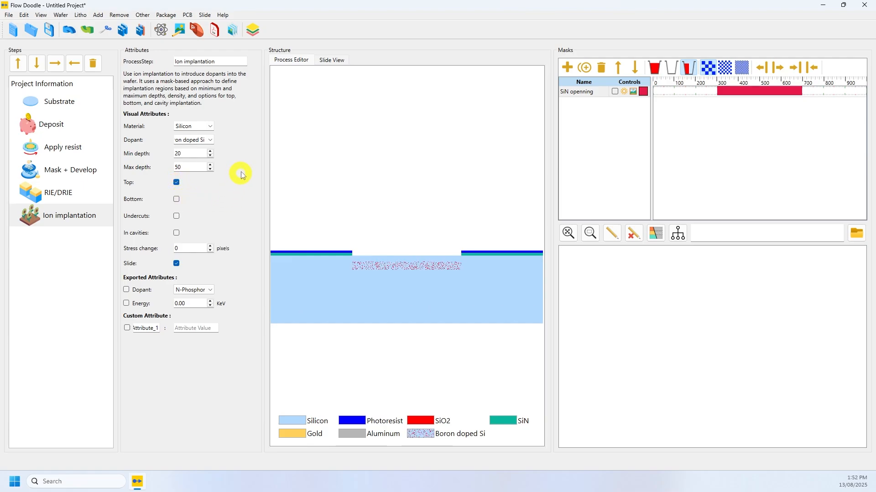
Add a Resist strip step after the ion implantation to remove the photoresist.
{"action": "left_click", "coordinate": [81, 16]}
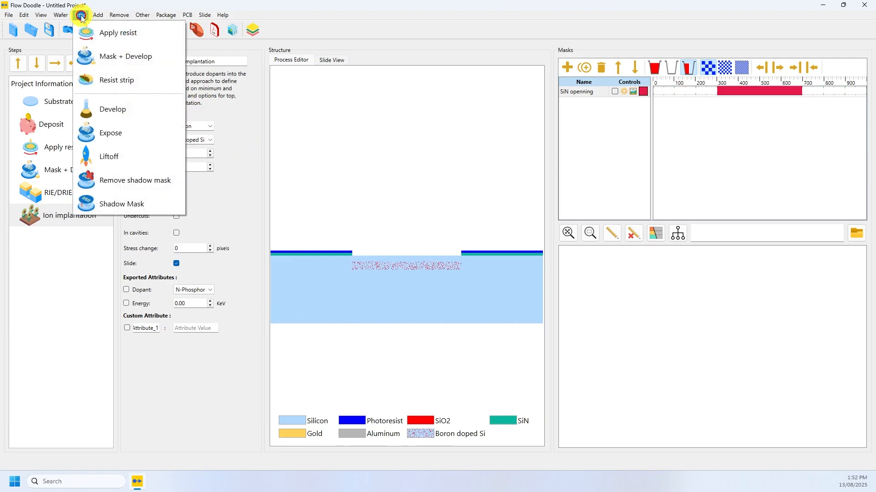
{"action": "left_click", "coordinate": [93, 80]}
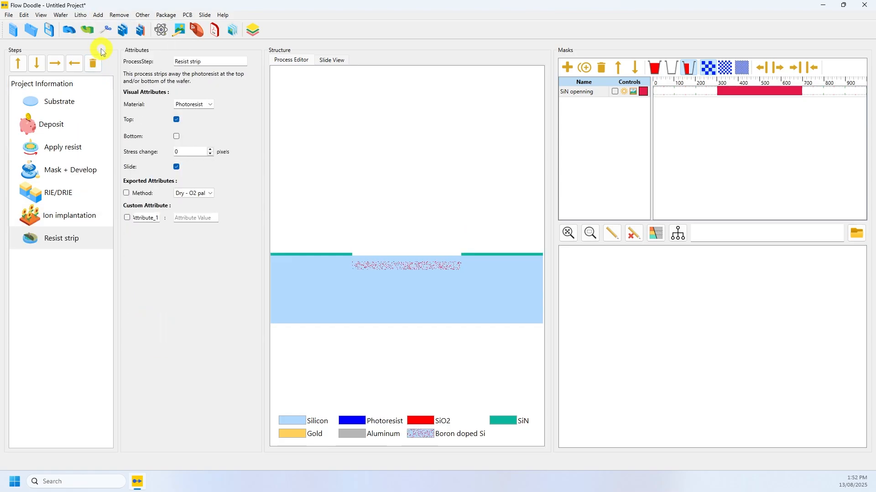
Add a Thermal oxidation step with a thickness of 20 pixels and apply it to the wafer's bottom as well.
{"action": "left_click", "coordinate": [99, 16]}
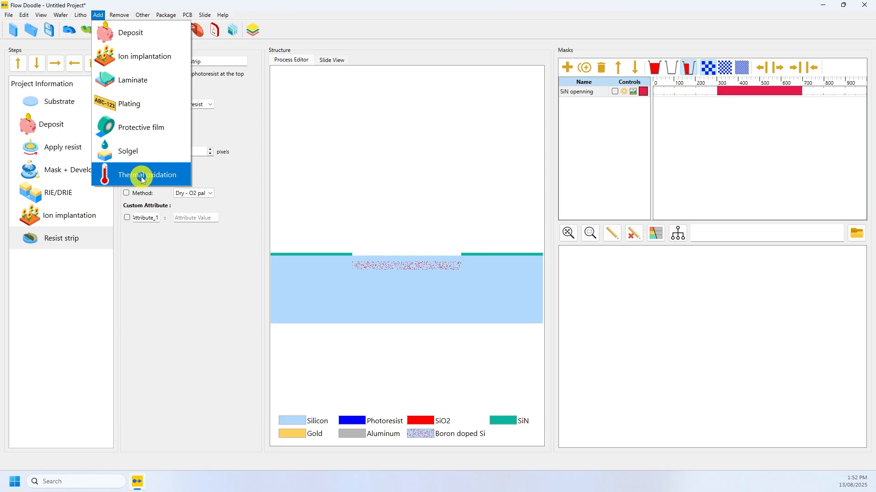
{"action": "key", "text": "Escape"}
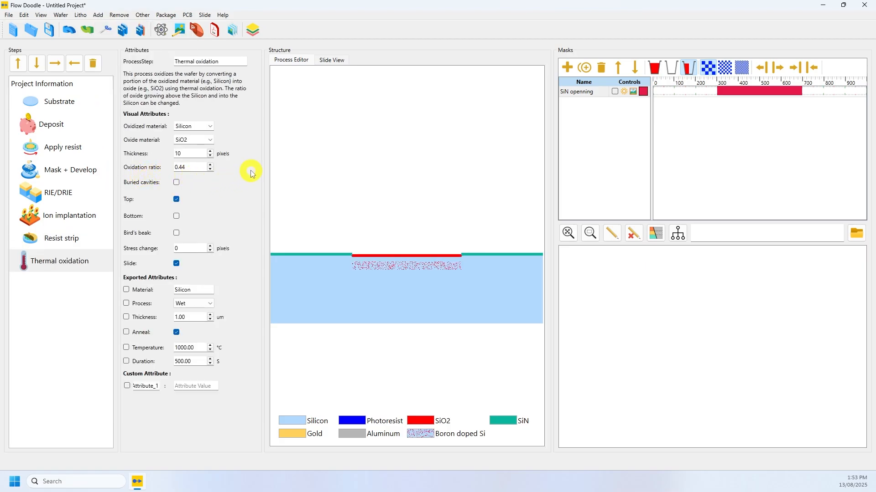
{"action": "left_click", "coordinate": [210, 151]}
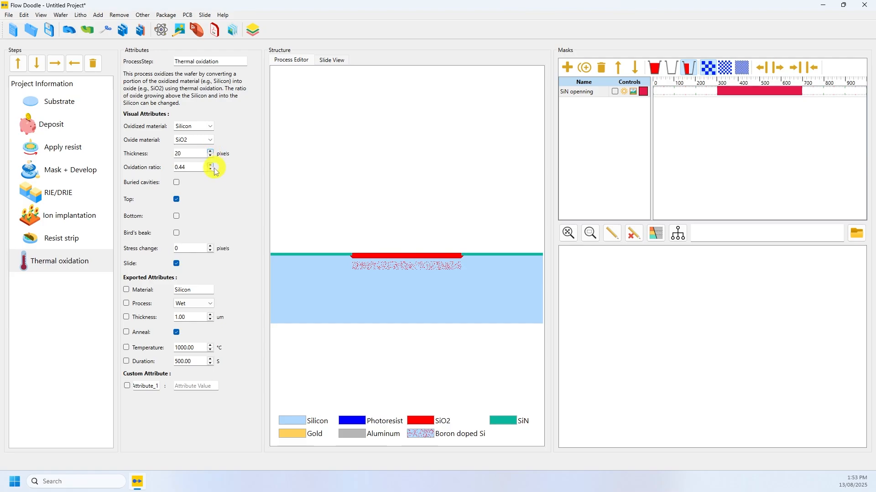
{"action": "left_click", "coordinate": [176, 217]}
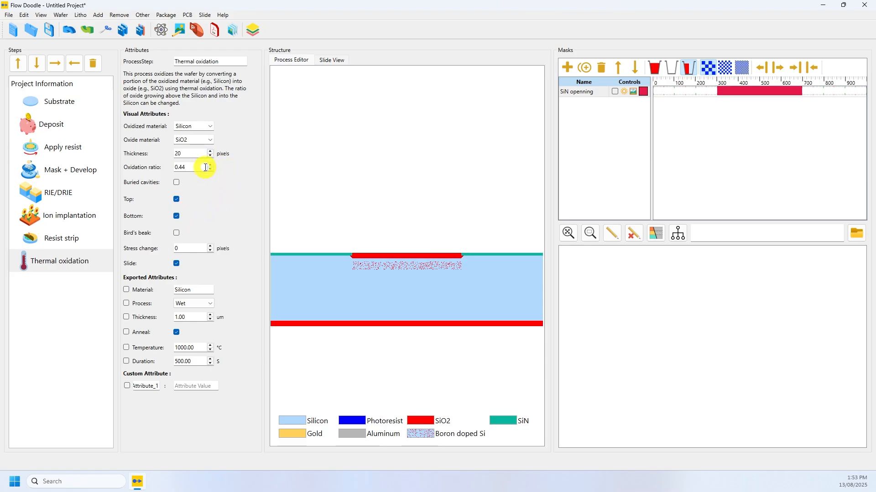
Try oxidation ratios of 0.9, 1 and 0 in the thermal oxidation step.
{"action": "left_click_drag", "start_coordinate": [198, 167], "coordinate": [160, 172]}
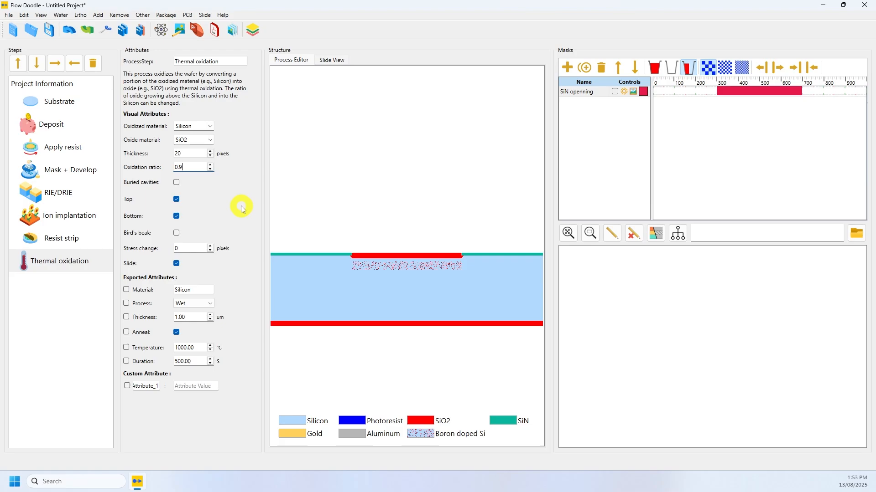
{"action": "key", "text": "Return"}
{"action": "left_click_drag", "start_coordinate": [196, 168], "coordinate": [158, 170]}
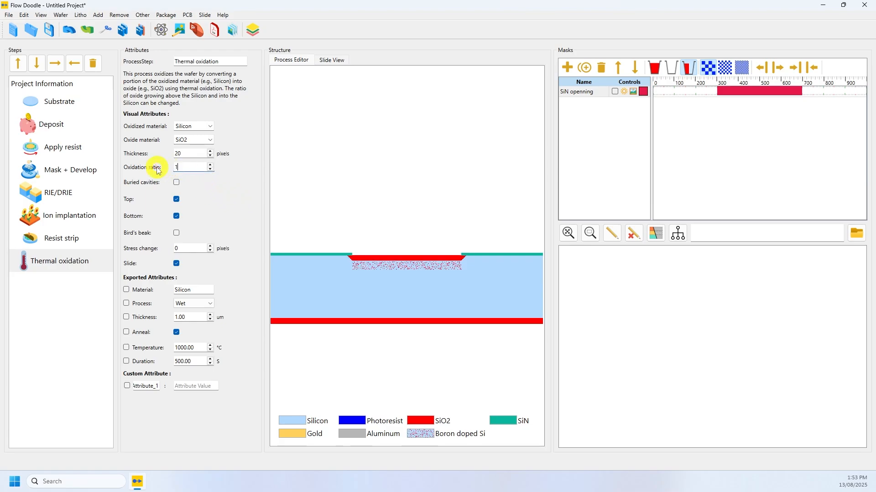
{"action": "key", "text": "Return"}
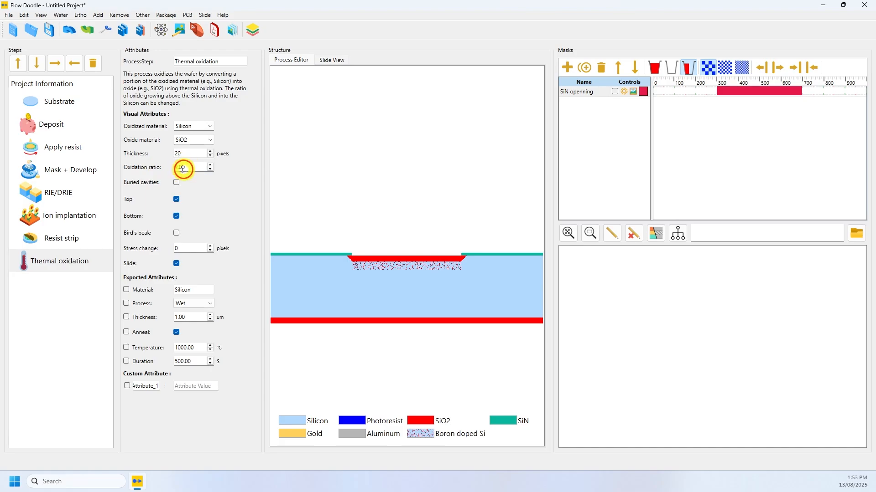
{"action": "left_click_drag", "start_coordinate": [184, 169], "coordinate": [171, 172]}
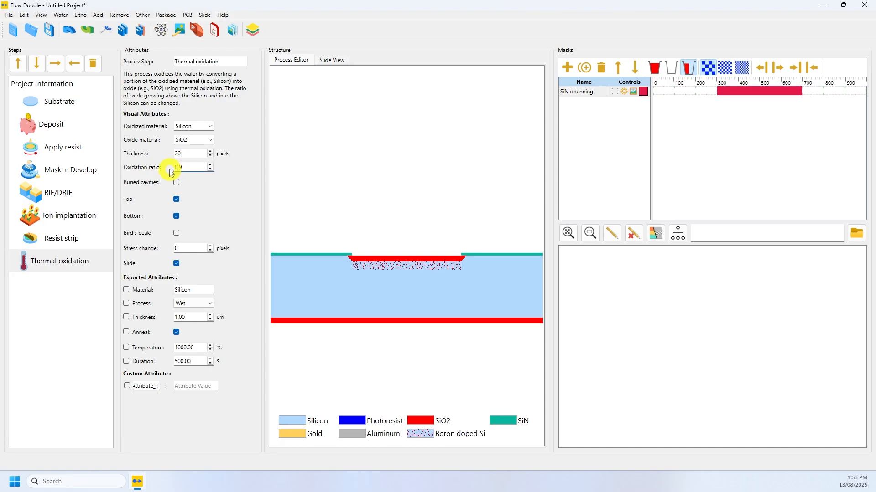
{"action": "key", "text": "Return"}
{"action": "left_click_drag", "start_coordinate": [182, 168], "coordinate": [160, 172]}
{"action": "type", "text": "0"}
{"action": "key", "text": "Return"}
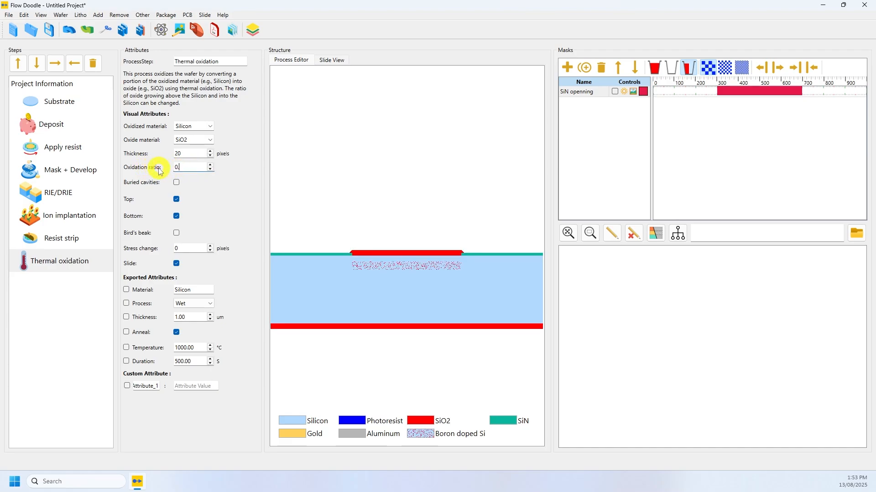
Set the oxidation ratio to 0.44 and enable the Bird's beak effect for the thermal oxidation.
{"action": "key", "text": "Return"}
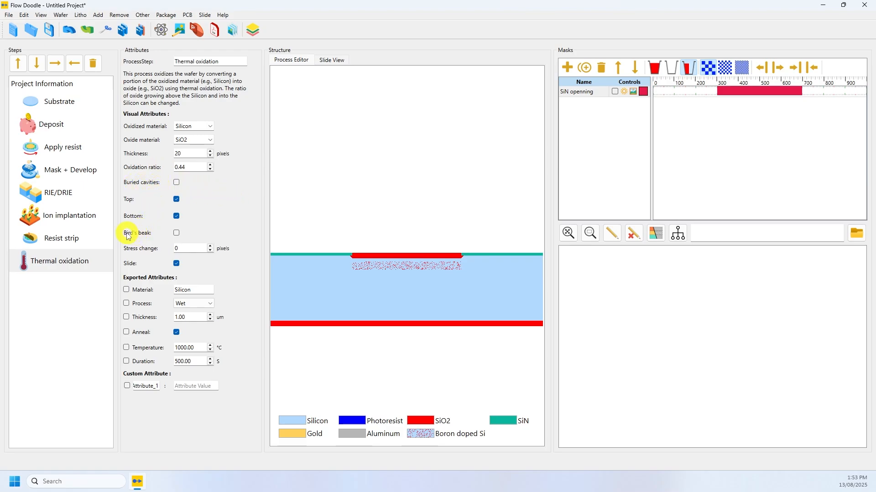
{"action": "left_click", "coordinate": [176, 233]}
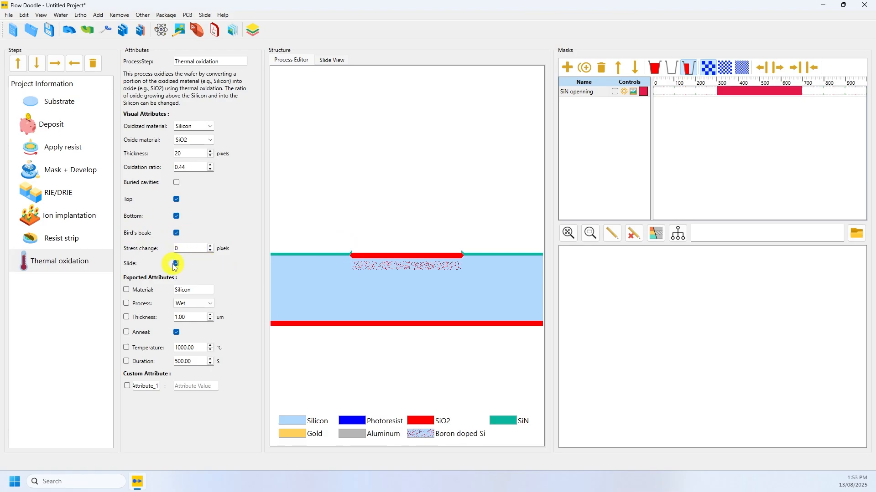
Turn the Bird's beak effect off and back on to compare the oxide edge shapes.
{"action": "left_click", "coordinate": [176, 233]}
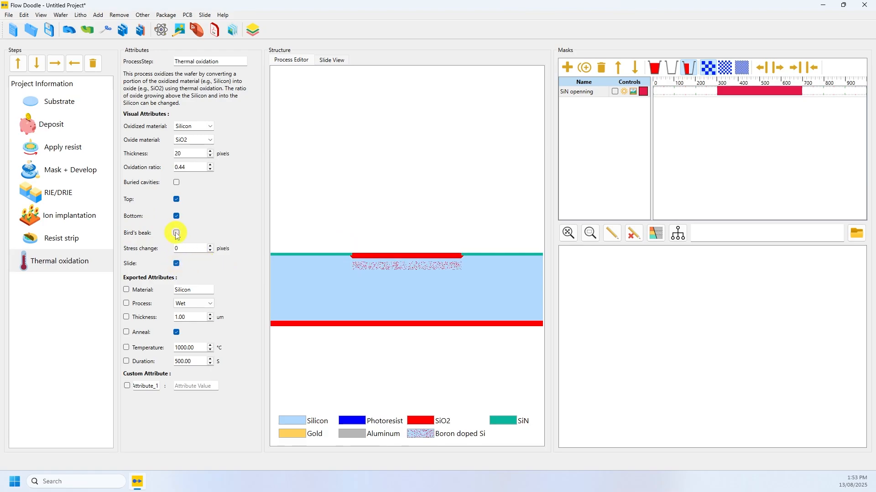
{"action": "left_click", "coordinate": [176, 233]}
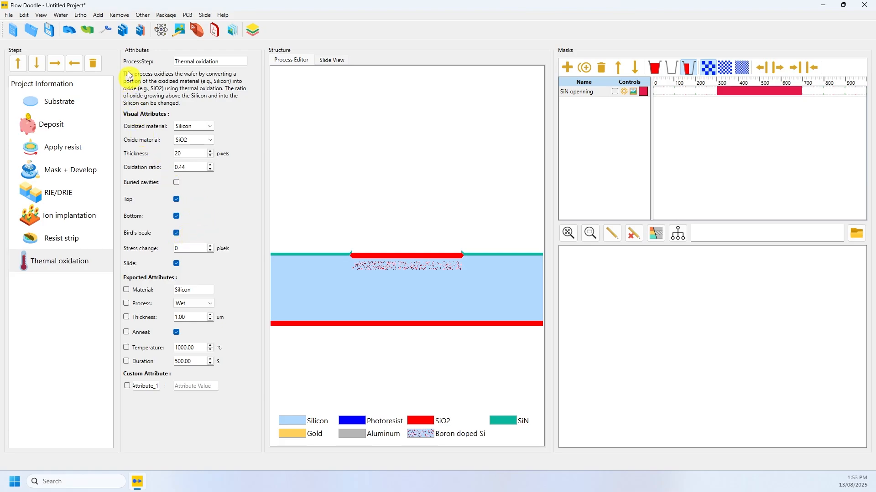
Add an Apply resist step after the thermal oxidation, coating the wafer's top with photoresist.
{"action": "left_click", "coordinate": [101, 18]}
{"action": "key", "text": "Escape"}
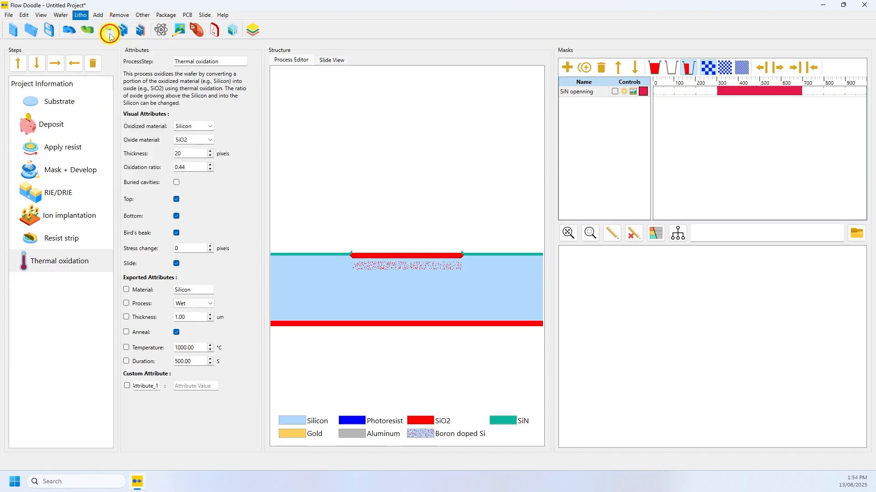
{"action": "left_click", "coordinate": [110, 35]}
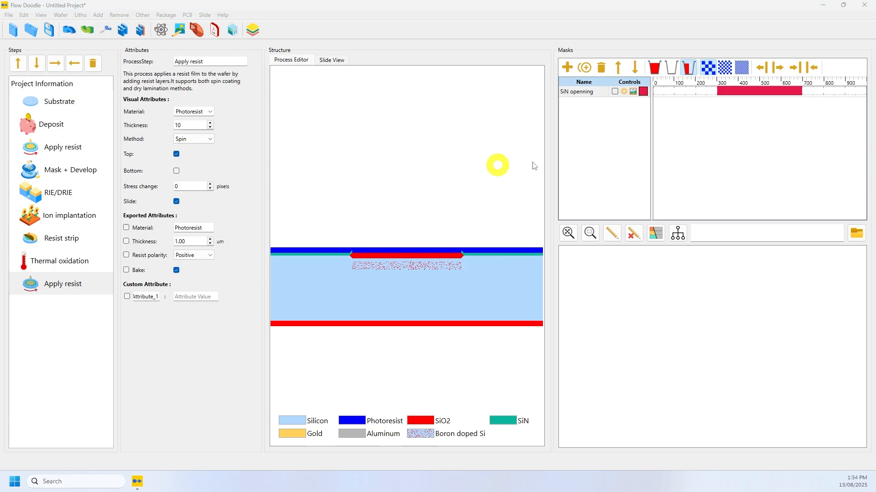
Create a mask named VIA with two regions, spanning 100 to 200 and 800 to 900 on the ruler.
{"action": "left_click", "coordinate": [567, 67]}
{"action": "left_click", "coordinate": [586, 103]}
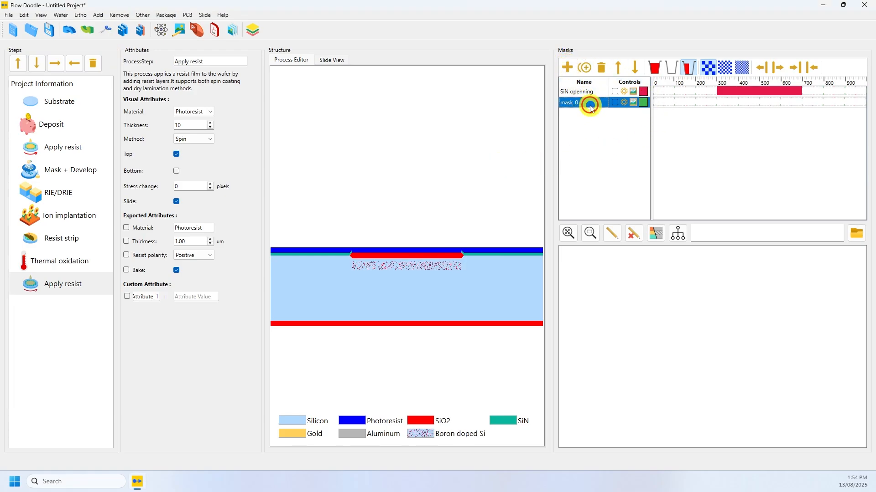
{"action": "left_click", "coordinate": [587, 104]}
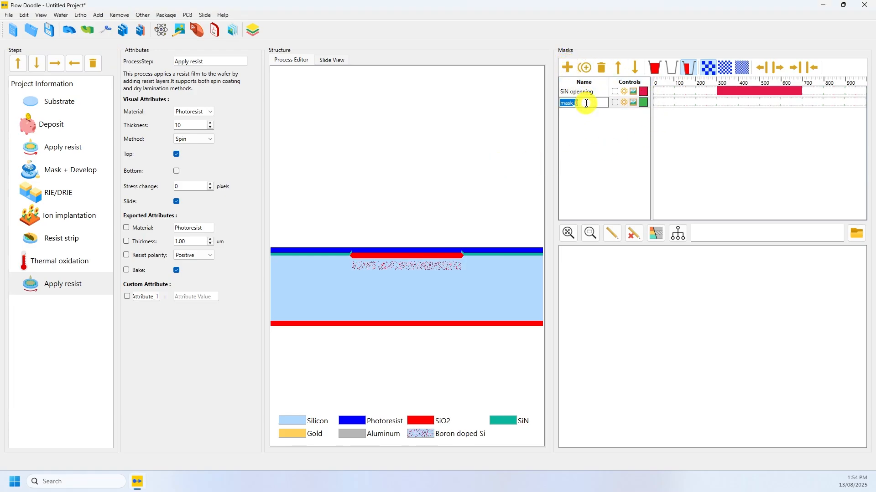
{"action": "type", "text": "VIA"}
{"action": "left_click", "coordinate": [708, 81]}
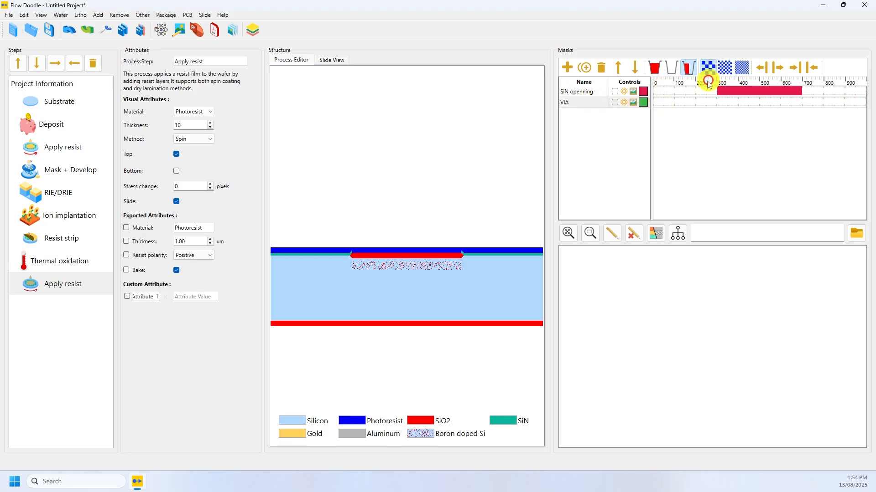
{"action": "left_click_drag", "start_coordinate": [679, 103], "coordinate": [690, 101]}
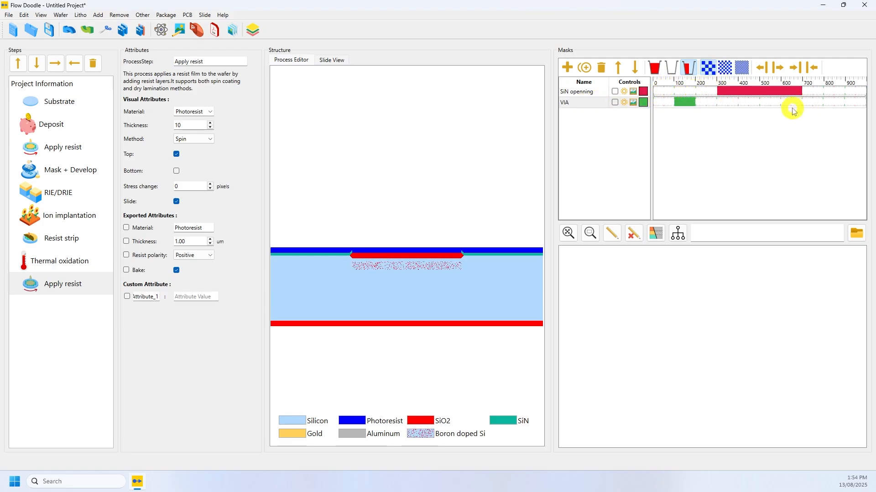
{"action": "left_click_drag", "start_coordinate": [834, 106], "coordinate": [832, 102]}
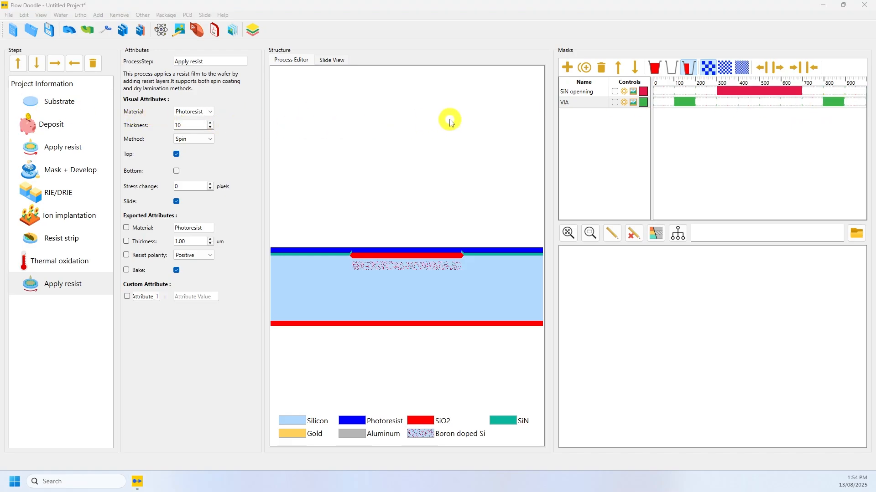
Add a Mask + Develop step that patterns the photoresist with the VIA mask.
{"action": "left_click", "coordinate": [98, 17]}
{"action": "mouse_move", "coordinate": [81, 16]}
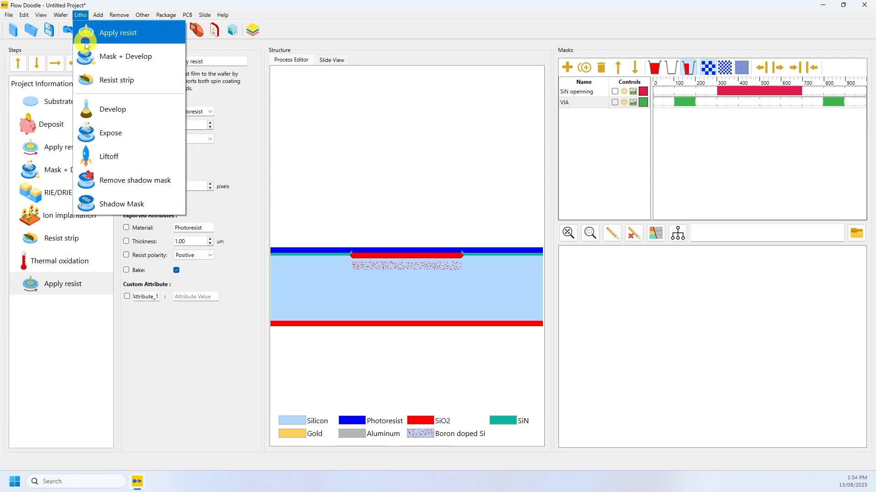
{"action": "left_click", "coordinate": [89, 59]}
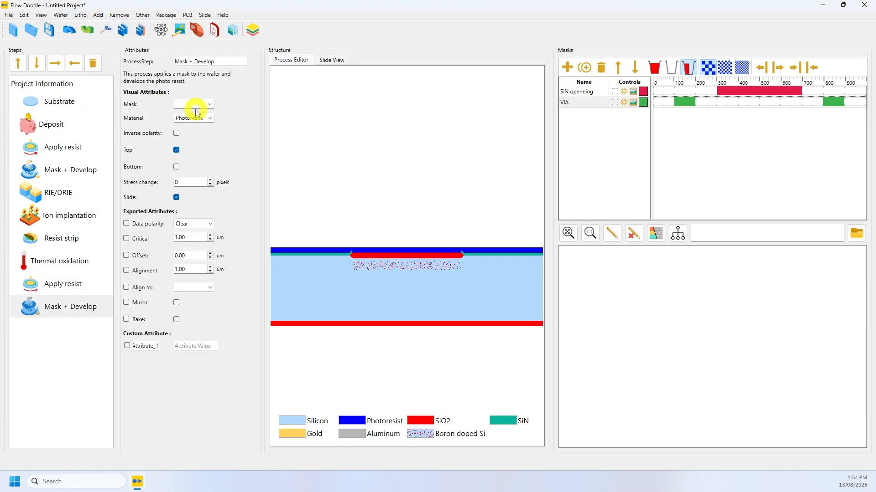
{"action": "left_click", "coordinate": [210, 105]}
{"action": "left_click", "coordinate": [190, 123]}
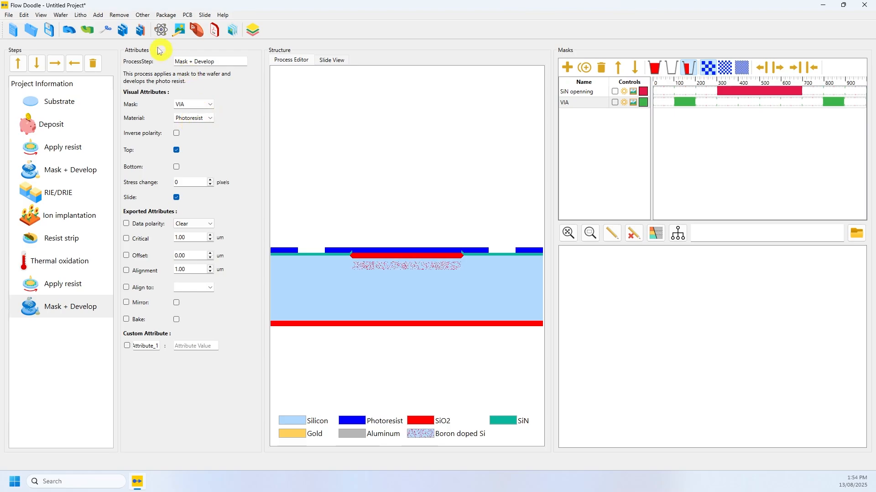
Add an Isotropic etch step and set its etched material to SiN.
{"action": "left_click", "coordinate": [99, 14]}
{"action": "mouse_move", "coordinate": [119, 14]}
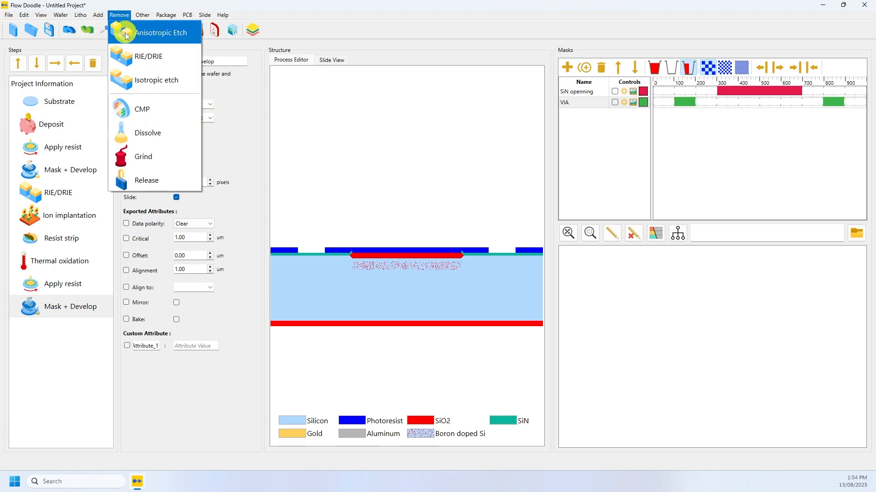
{"action": "left_click", "coordinate": [139, 78]}
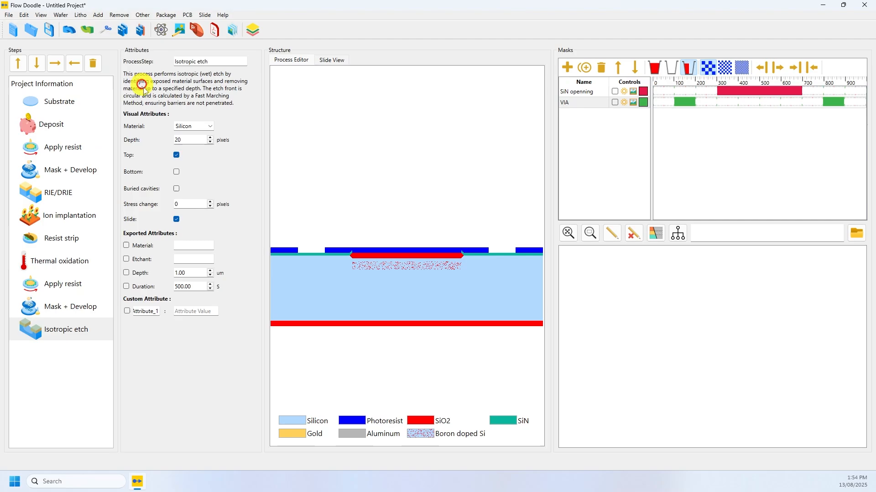
{"action": "left_click", "coordinate": [211, 127]}
{"action": "left_click", "coordinate": [192, 149]}
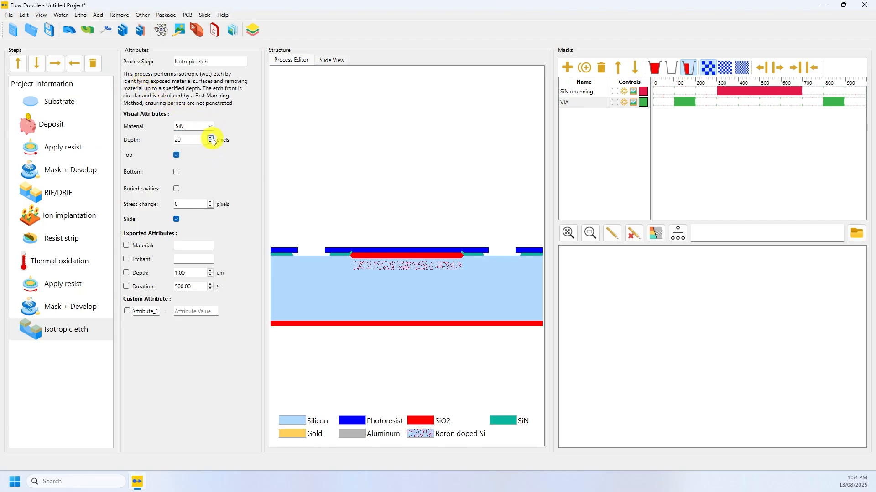
Try isotropic etch depths between 30 and 70 pixels and return the depth to 20 pixels.
{"action": "left_click", "coordinate": [210, 137]}
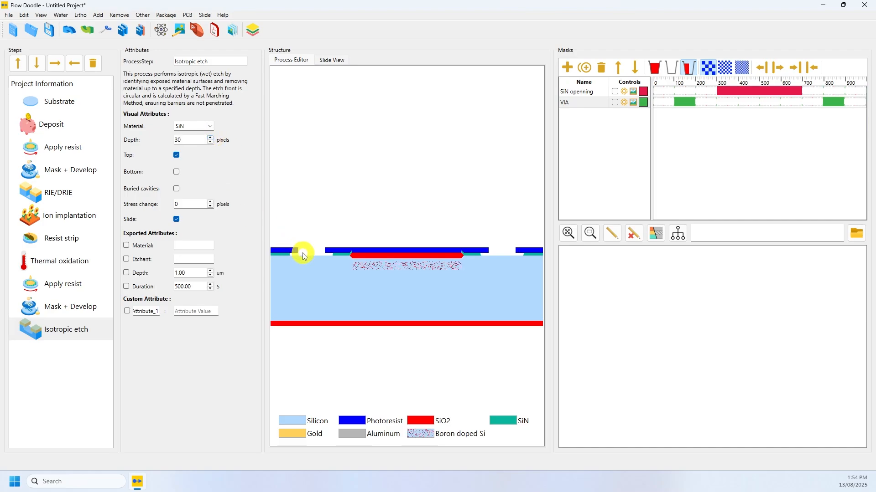
{"action": "left_click", "coordinate": [211, 137]}
{"action": "left_click", "coordinate": [210, 138]}
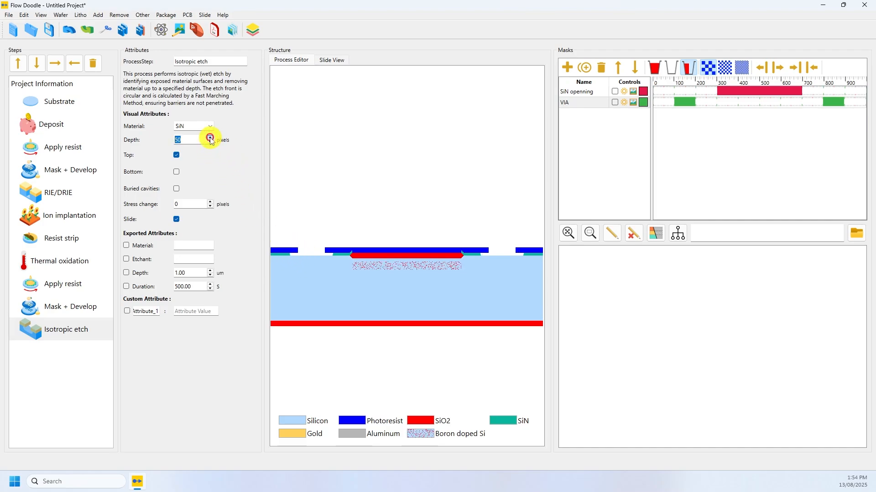
{"action": "left_click", "coordinate": [211, 138]}
{"action": "left_click", "coordinate": [211, 138]}
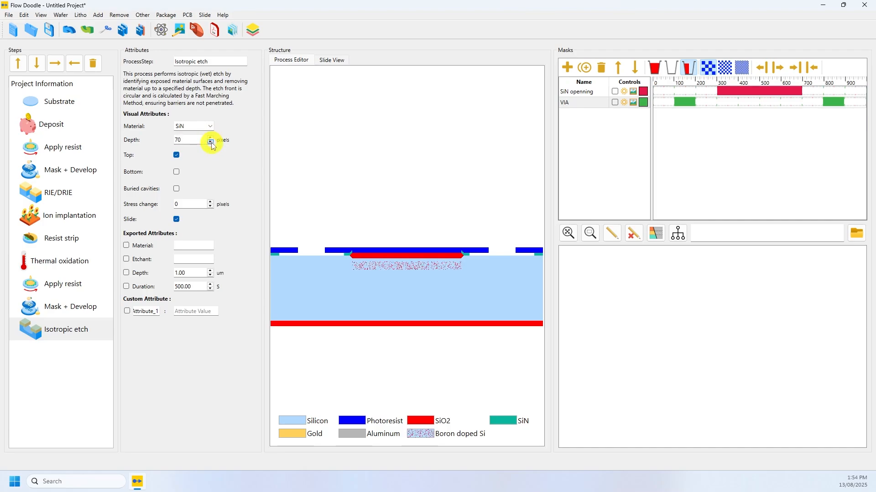
{"action": "left_click", "coordinate": [210, 142]}
{"action": "left_click", "coordinate": [211, 143]}
{"action": "left_click", "coordinate": [210, 142]}
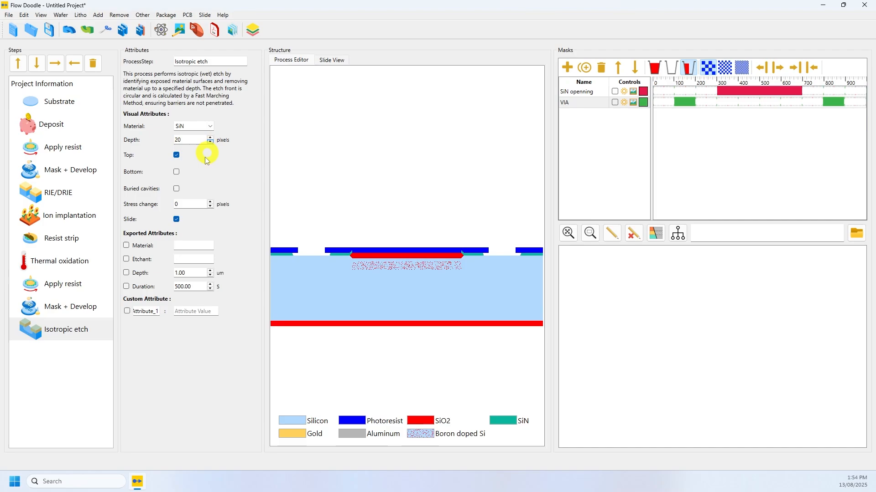
Add a Resist strip step after the isotropic etch to remove the photoresist.
{"action": "left_click", "coordinate": [80, 16]}
{"action": "left_click", "coordinate": [94, 83]}
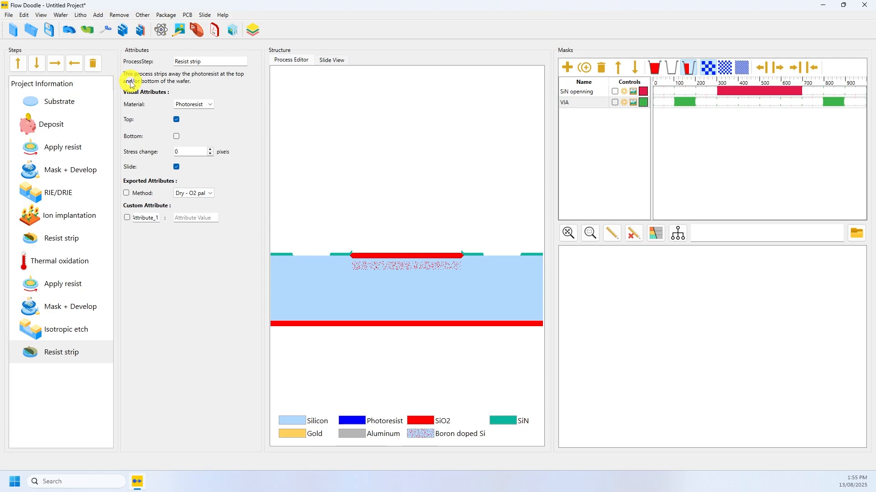
Add a Deposit step with Aluminum as the material and a thickness of 20 pixels.
{"action": "left_click", "coordinate": [98, 16]}
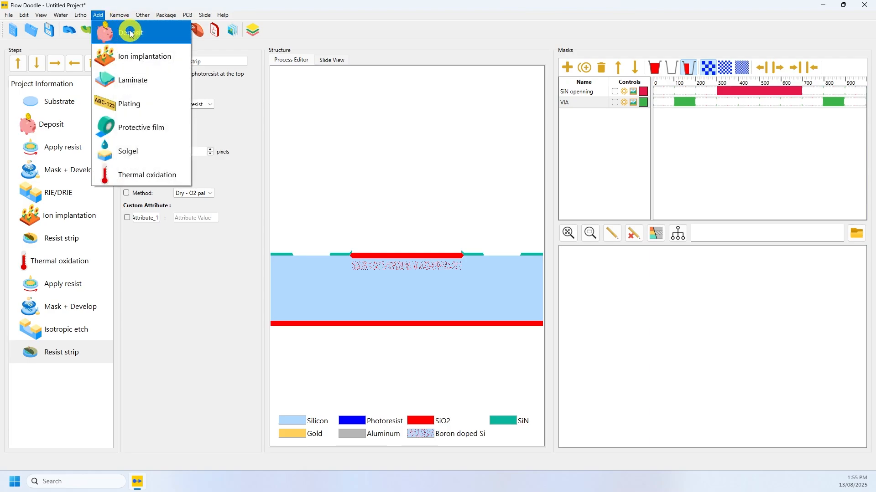
{"action": "left_click", "coordinate": [130, 34]}
{"action": "left_click", "coordinate": [209, 126]}
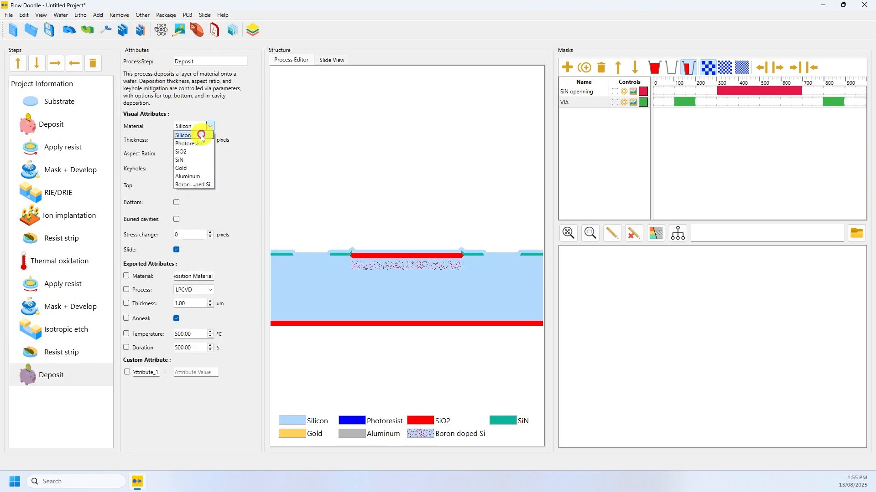
{"action": "left_click", "coordinate": [188, 176]}
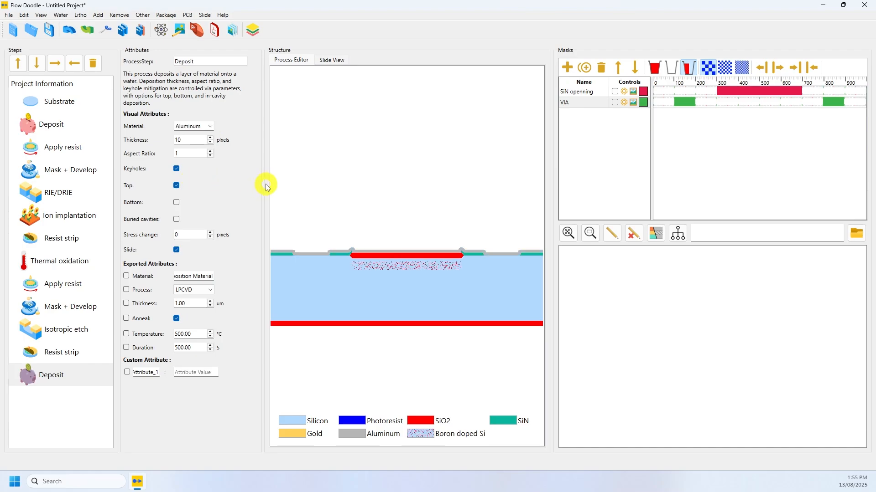
{"action": "left_click", "coordinate": [211, 137]}
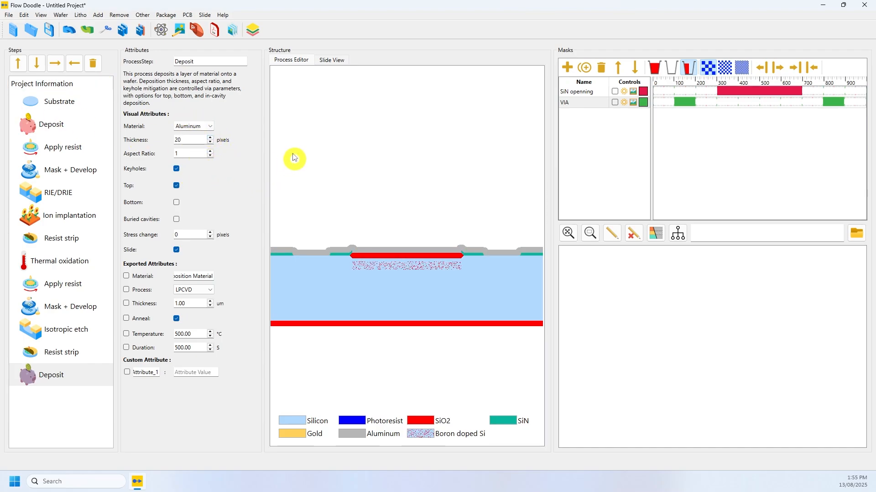
Create a mask named PADS with two regions, spanning 50 to 250 and 750 to 950 on the ruler.
{"action": "left_click", "coordinate": [574, 67]}
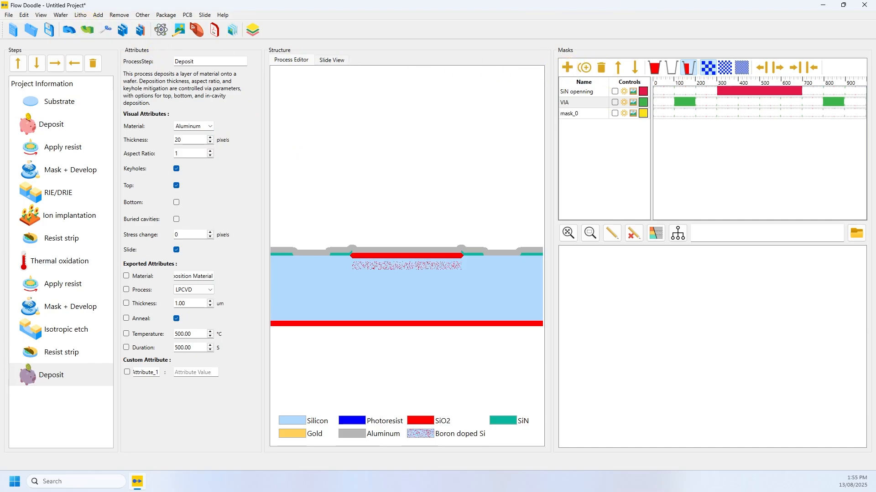
{"action": "left_click", "coordinate": [591, 114]}
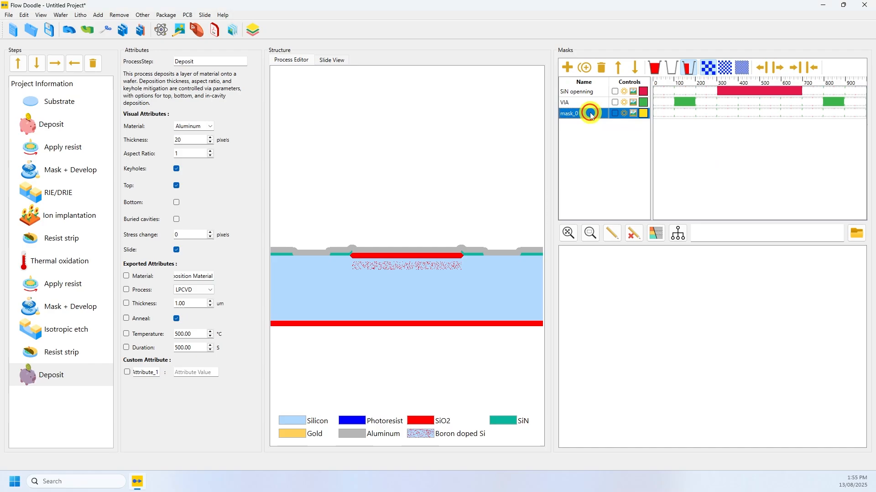
{"action": "left_click", "coordinate": [591, 114]}
{"action": "type", "text": "PADS"}
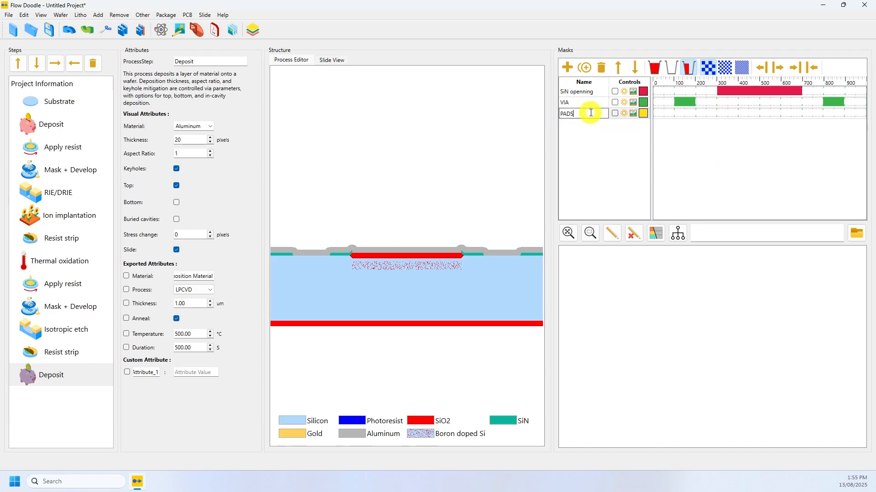
{"action": "key", "text": "Return"}
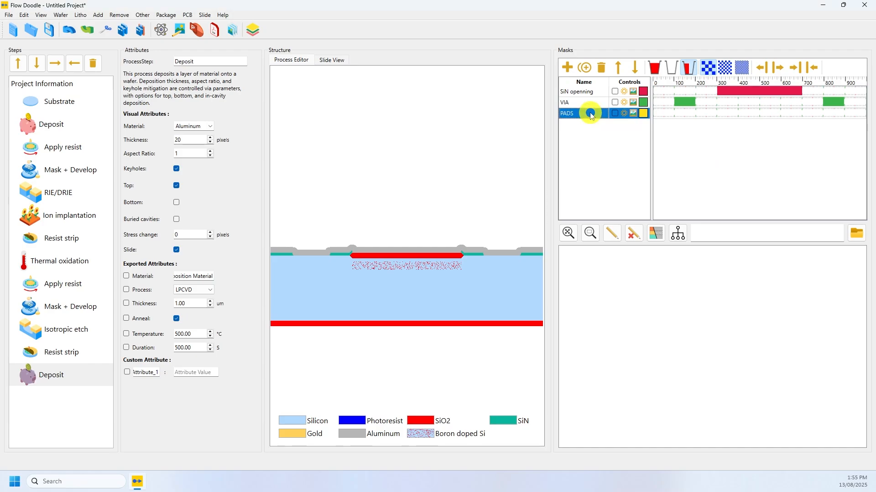
{"action": "left_click", "coordinate": [734, 68]}
{"action": "left_click_drag", "start_coordinate": [663, 113], "coordinate": [706, 114]}
{"action": "left_click_drag", "start_coordinate": [812, 112], "coordinate": [854, 117]}
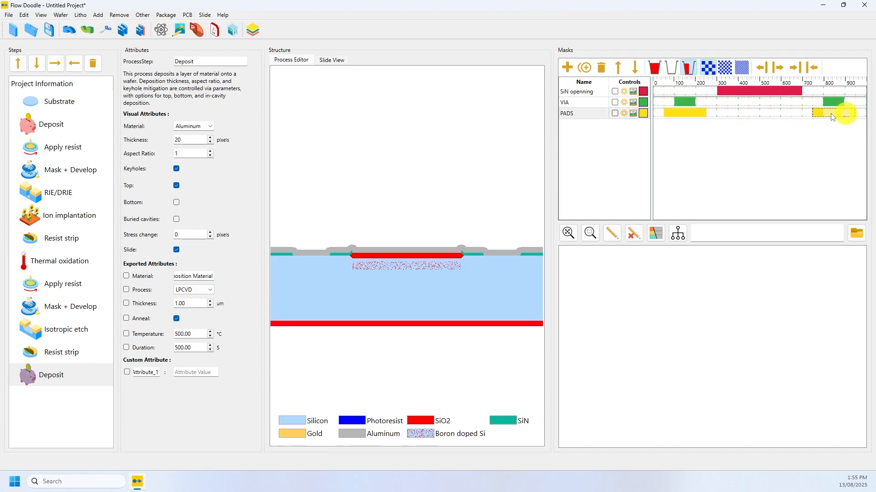
Add an Apply resist step over the deposited aluminum layer.
{"action": "left_click", "coordinate": [82, 15]}
{"action": "left_click", "coordinate": [93, 33]}
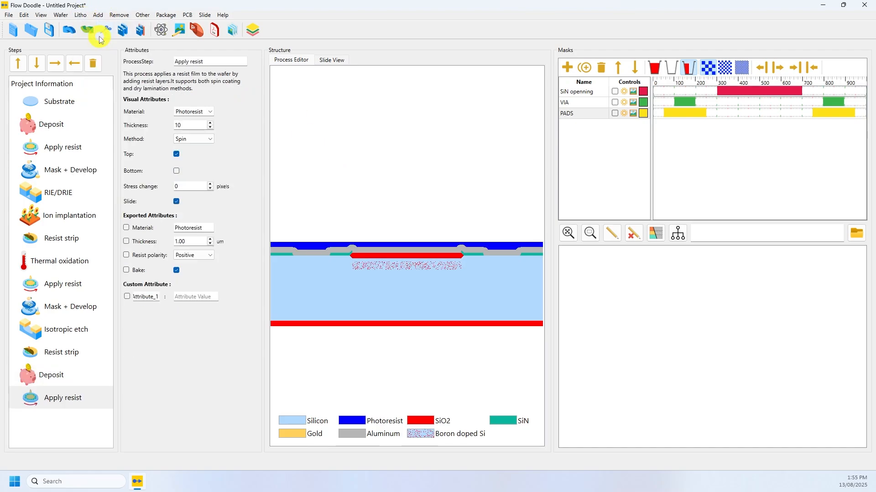
Add a Mask + Develop step using the PADS mask with inverse polarity enabled.
{"action": "left_click", "coordinate": [81, 15]}
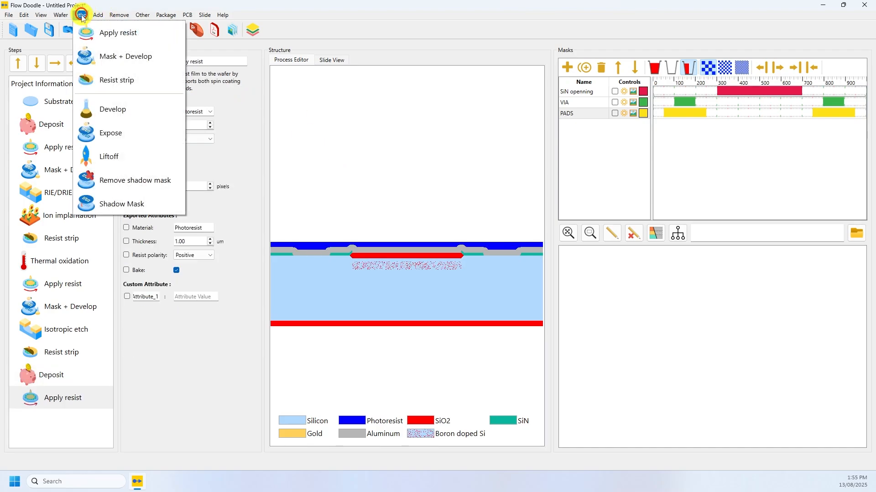
{"action": "left_click", "coordinate": [98, 63]}
{"action": "left_click", "coordinate": [208, 106]}
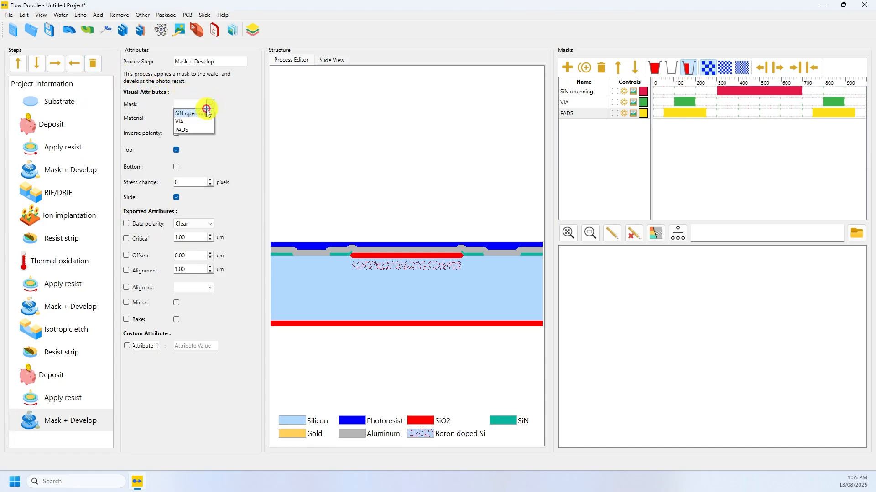
{"action": "left_click", "coordinate": [187, 130]}
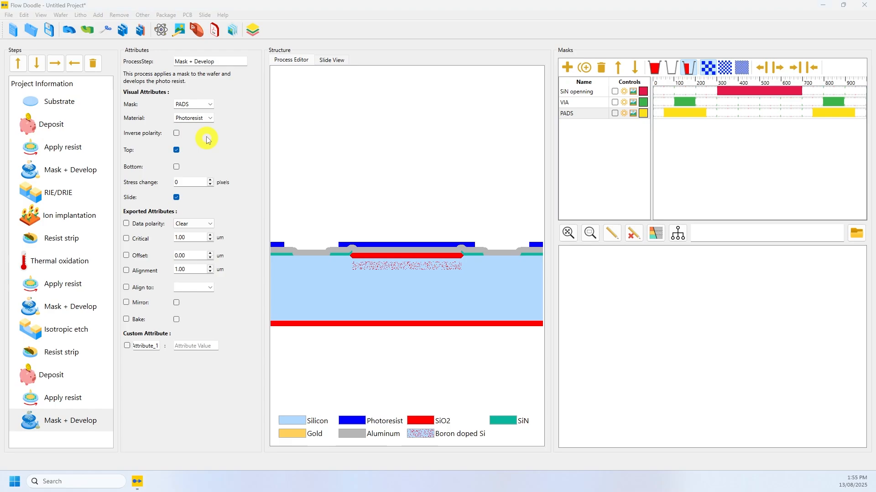
{"action": "left_click", "coordinate": [176, 134]}
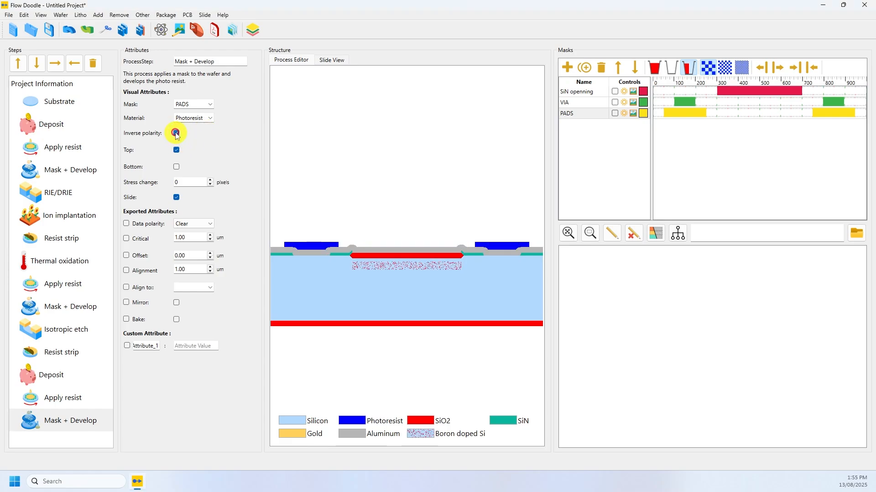
{"action": "left_click", "coordinate": [176, 133]}
{"action": "left_click", "coordinate": [176, 133]}
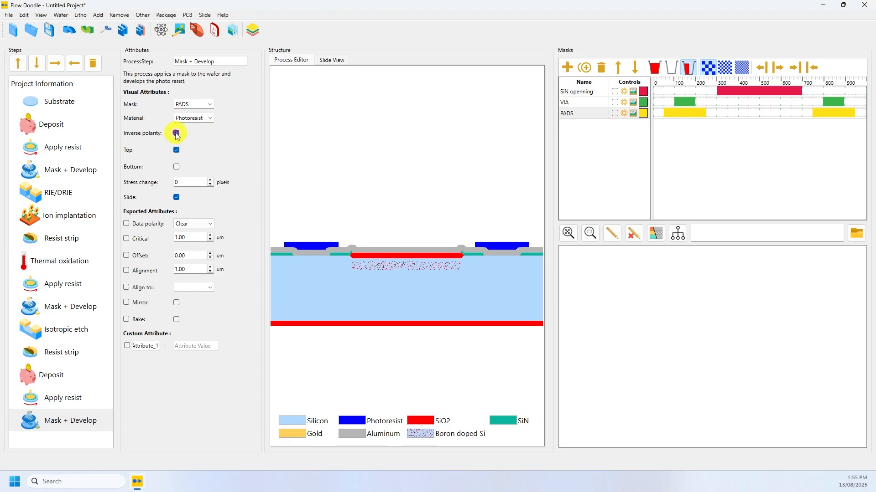
Add an Isotropic etch step after the PADS mask step with Aluminum as the material.
{"action": "left_click", "coordinate": [98, 14]}
{"action": "mouse_move", "coordinate": [119, 15]}
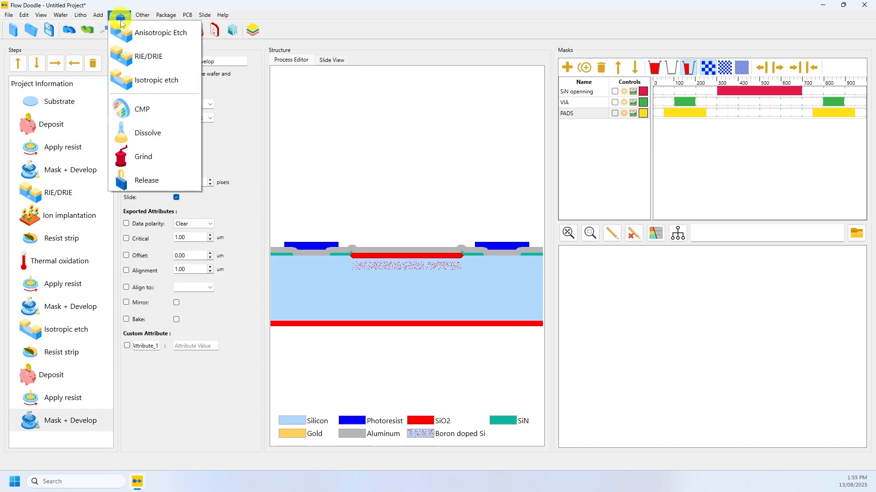
{"action": "left_click", "coordinate": [139, 80]}
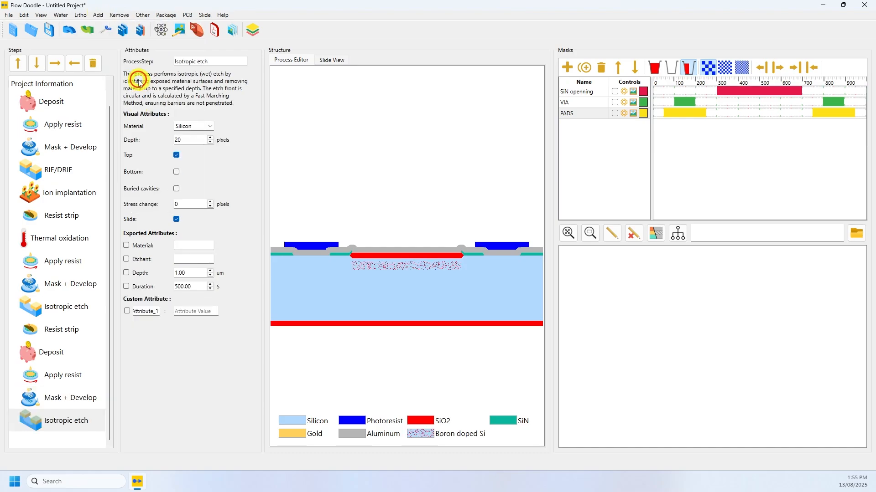
{"action": "left_click", "coordinate": [210, 126]}
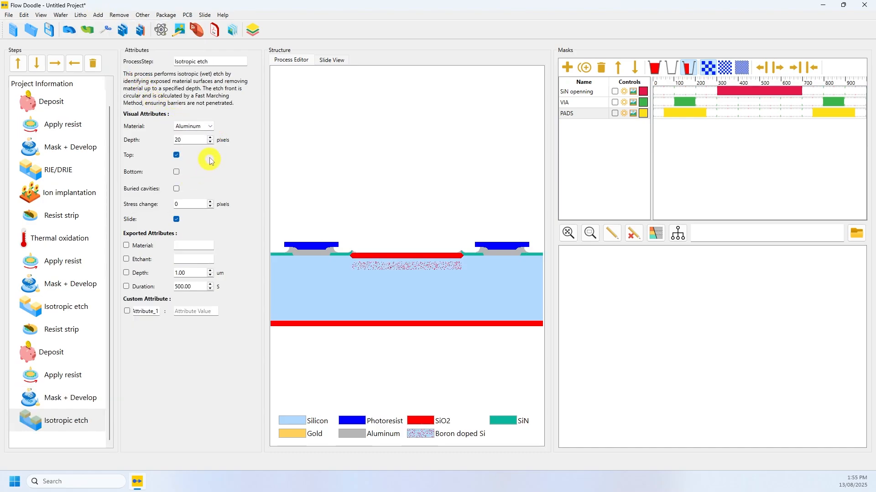
{"action": "left_click", "coordinate": [210, 139]}
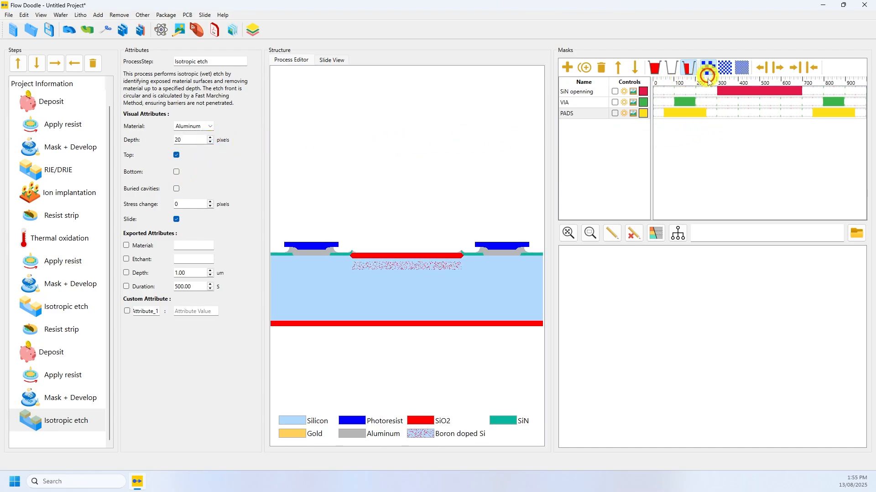
Try extending the two PADS mask regions inward, the first one up to 300 on the ruler, and undo the mask changes.
{"action": "left_click", "coordinate": [712, 114]}
{"action": "left_click", "coordinate": [808, 114]}
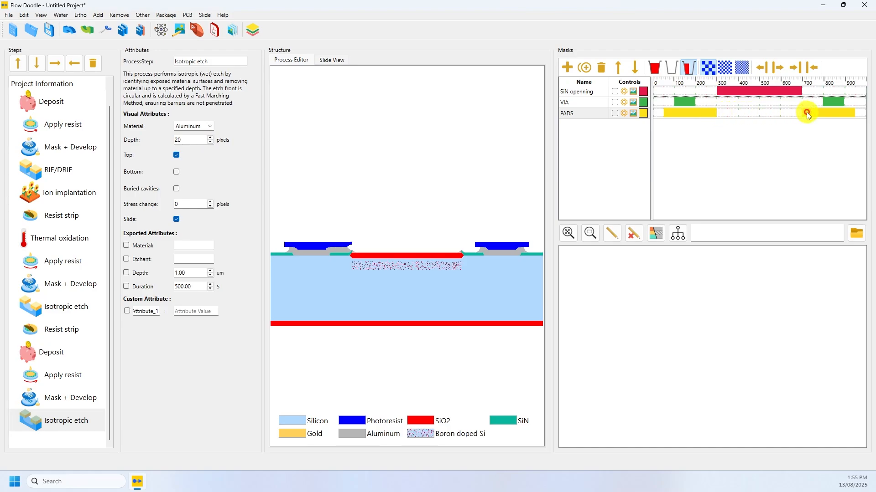
{"action": "left_click", "coordinate": [806, 113]}
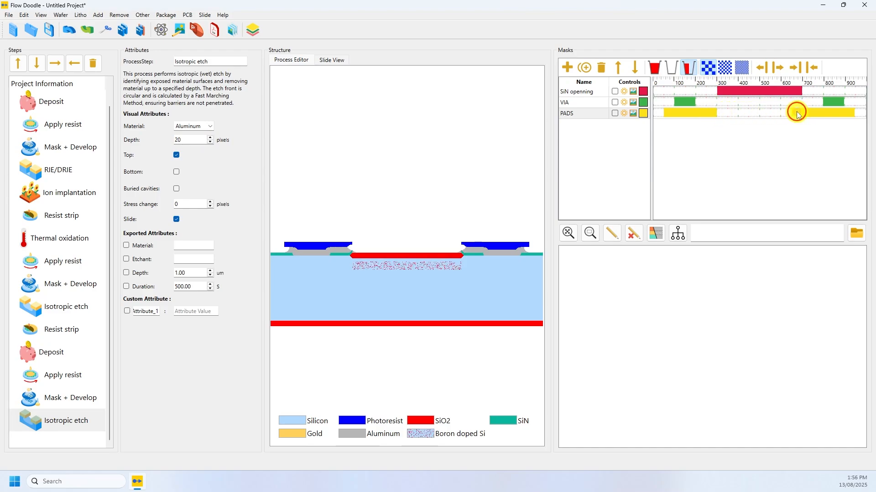
{"action": "left_click", "coordinate": [804, 113]}
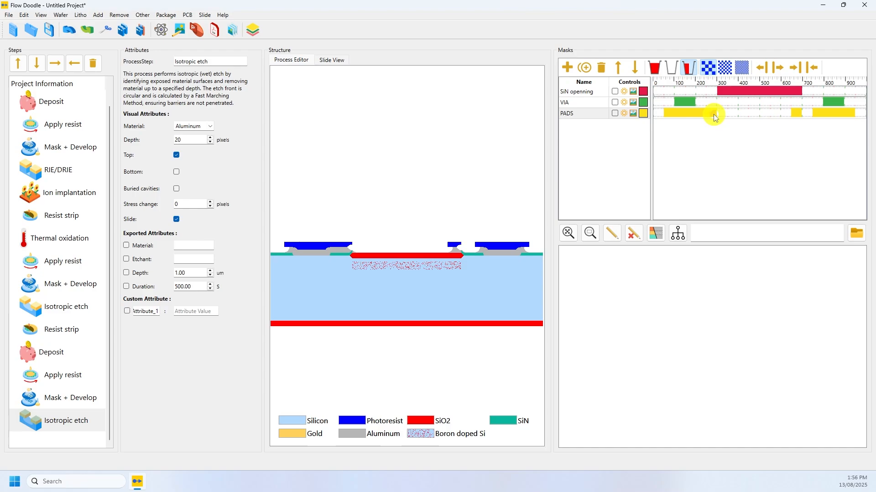
{"action": "key", "text": "ctrl+z"}
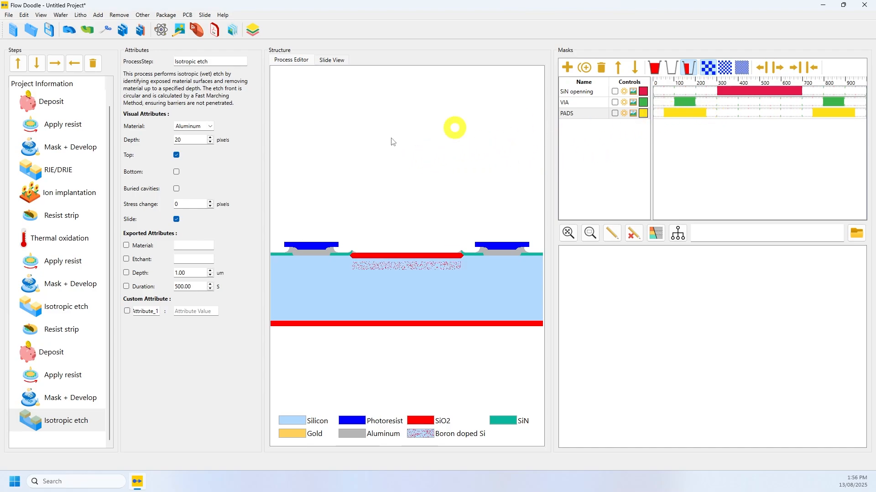
Set the aluminum etch depth to 30 pixels and add a Resist strip step to remove the photoresist.
{"action": "left_click", "coordinate": [210, 137]}
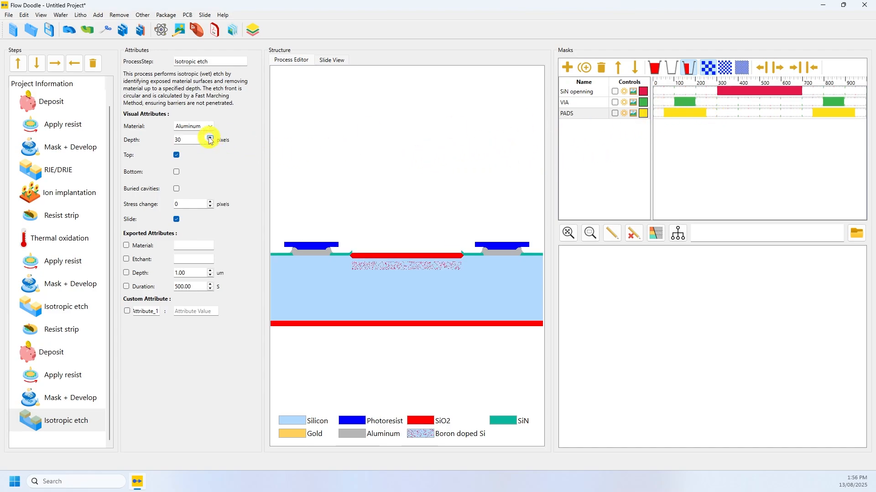
{"action": "left_click", "coordinate": [80, 14]}
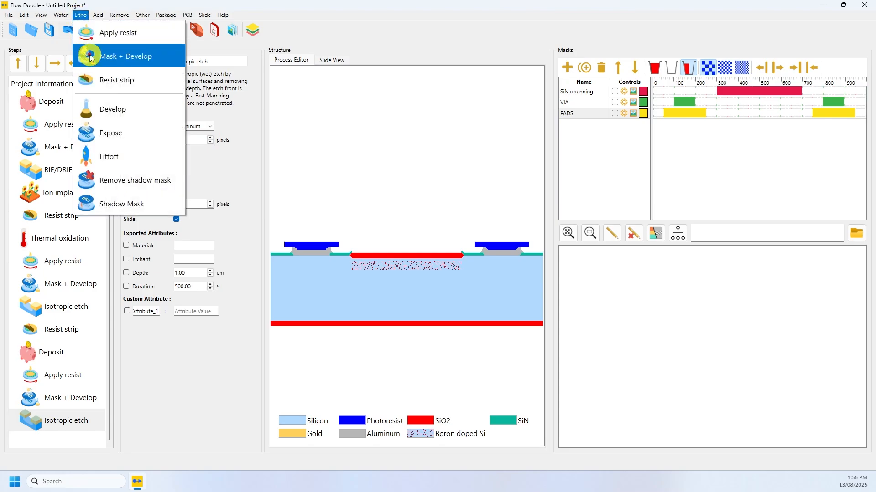
{"action": "left_click", "coordinate": [77, 78]}
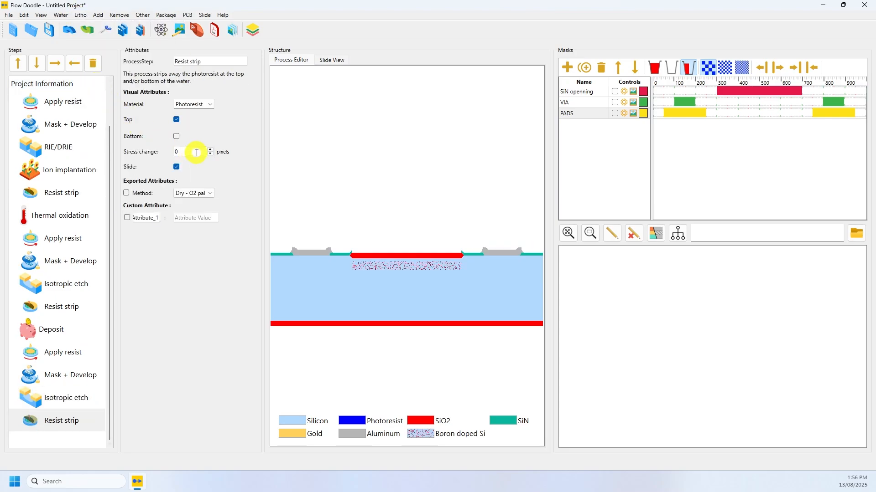
Export the process flow to PowerPoint with no margins, replacing the existing test.pptx, and open the exported presentation.
{"action": "left_click", "coordinate": [215, 32]}
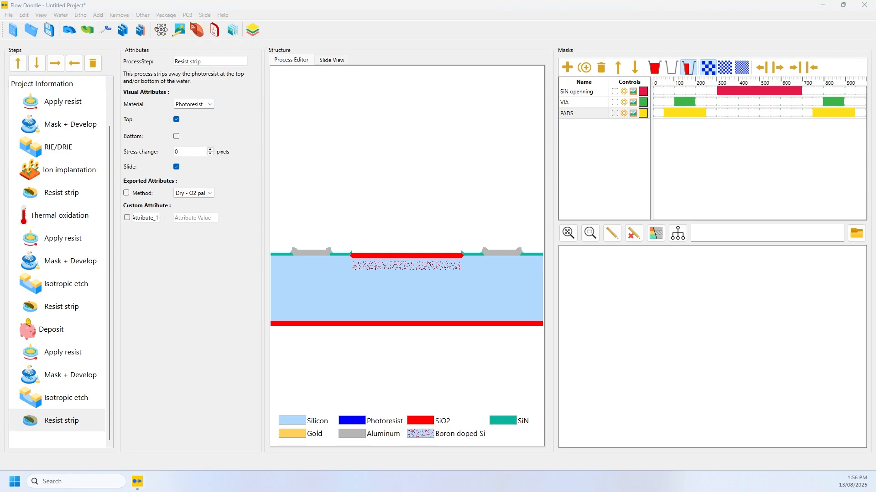
{"action": "left_click_drag", "start_coordinate": [376, 248], "coordinate": [367, 154]}
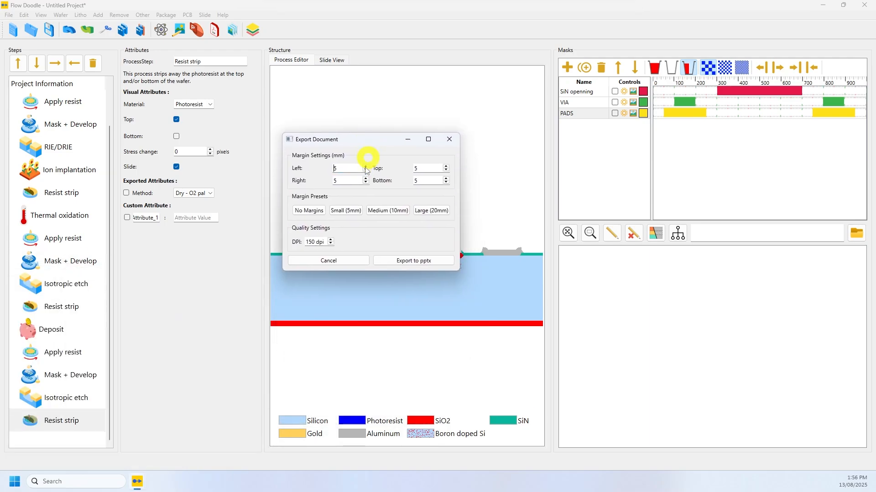
{"action": "left_click", "coordinate": [314, 213]}
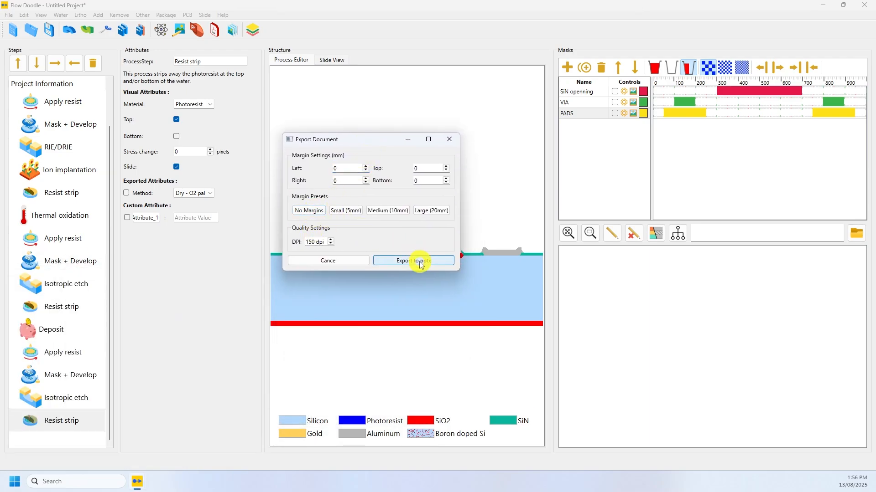
{"action": "left_click", "coordinate": [420, 261]}
{"action": "double_click", "coordinate": [291, 209]}
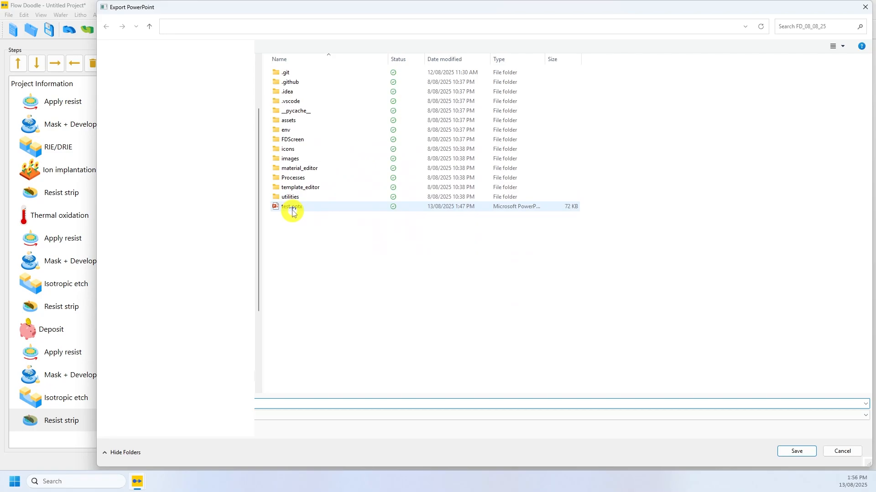
{"action": "left_click", "coordinate": [456, 238]}
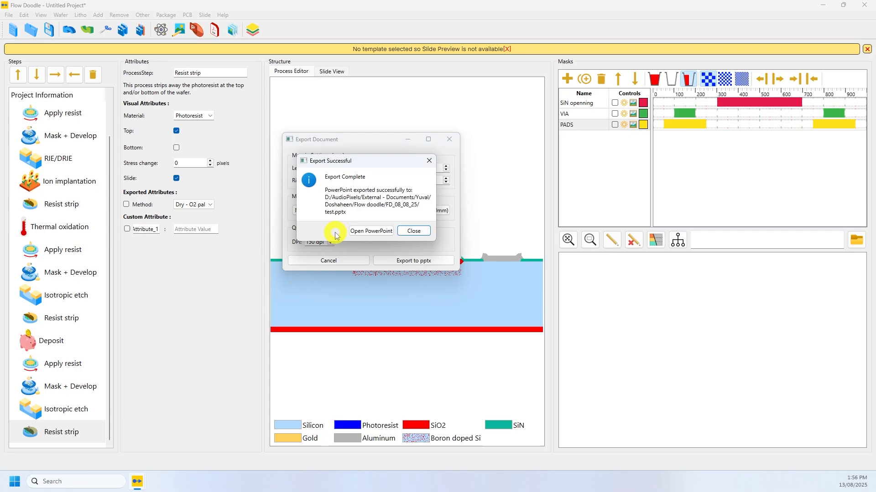
{"action": "left_click", "coordinate": [372, 230]}
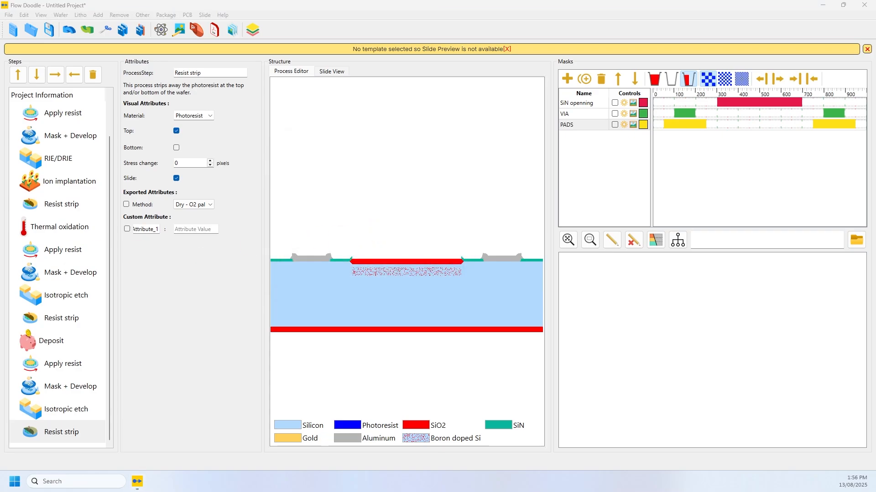